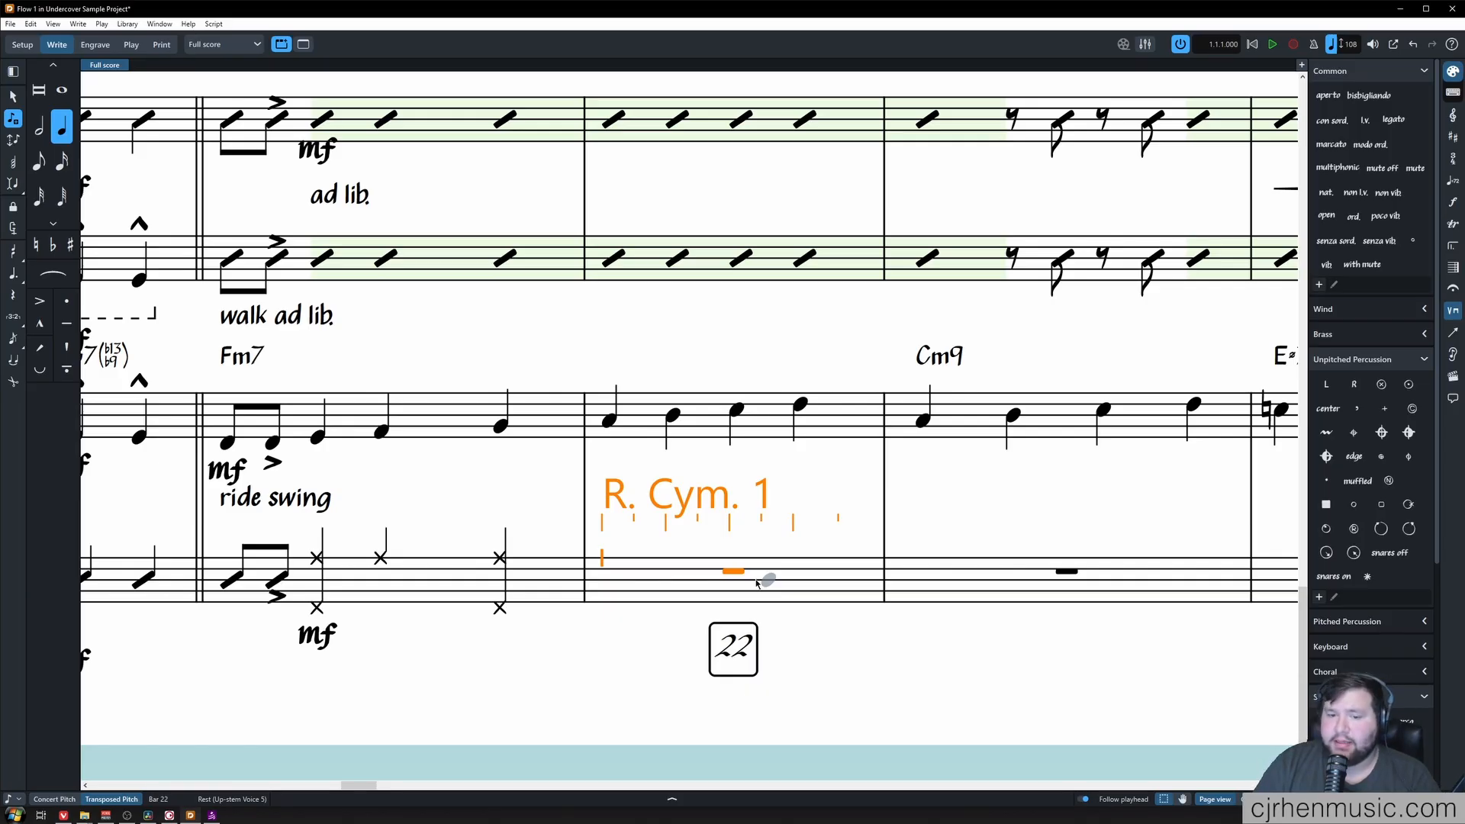
# Select the snare drum's side stick technique for input and enter a quarter note on beat 1 of drum bar 22.
pyautogui.press('Down')
pyautogui.press('Down')
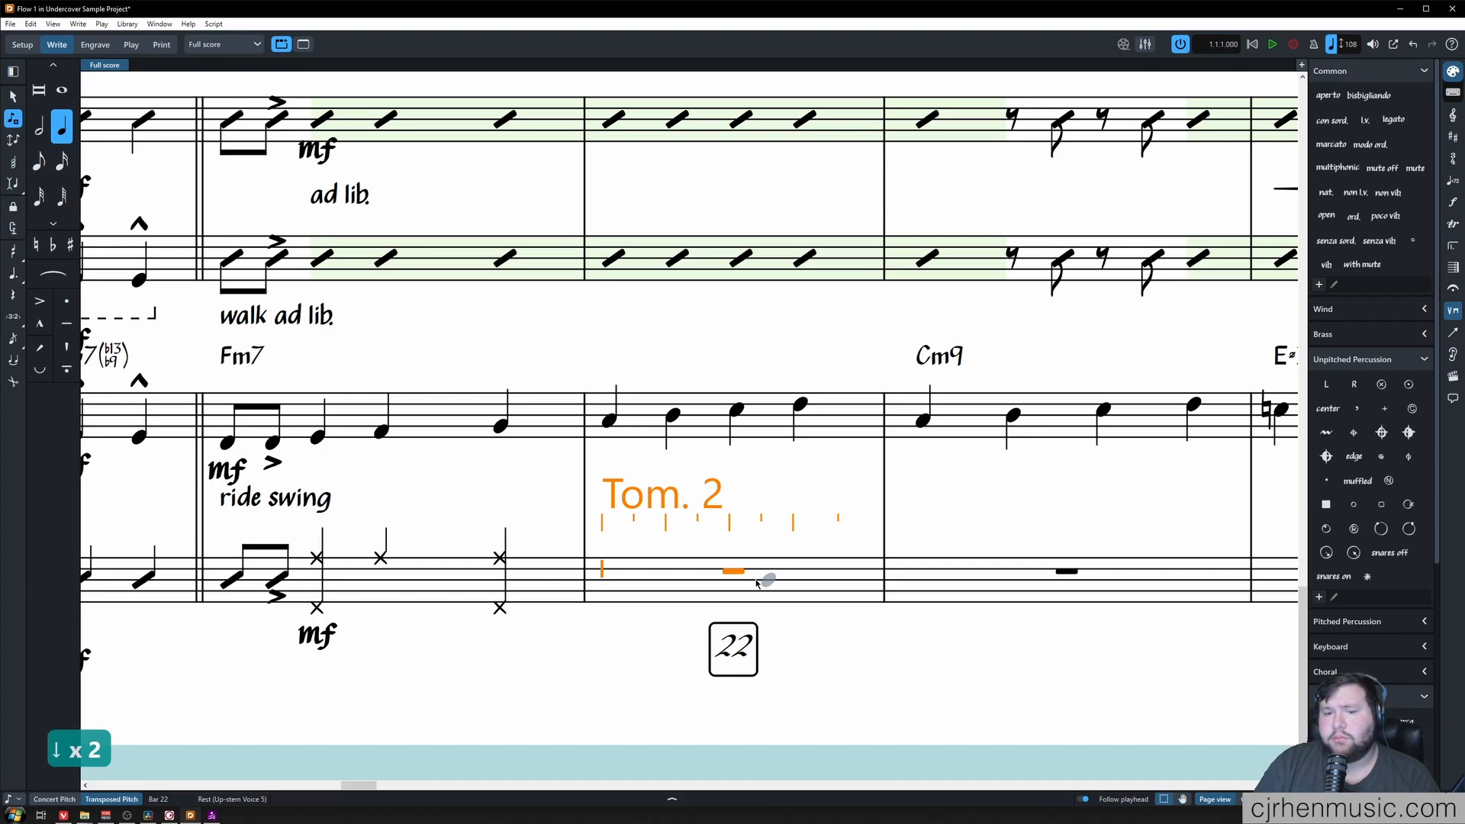
pyautogui.press('Down')
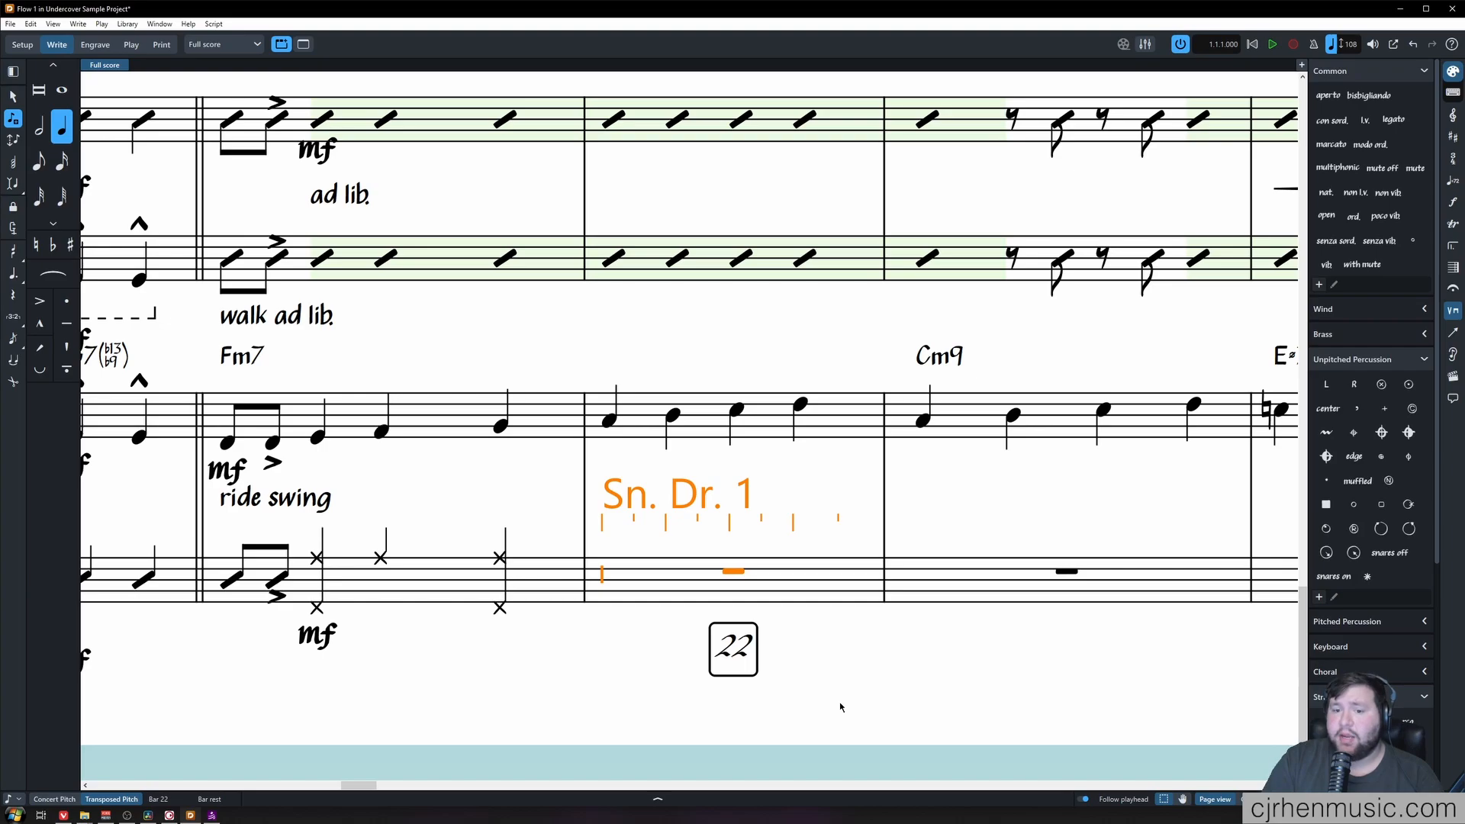
pyautogui.hotkey('alt', 'Up')
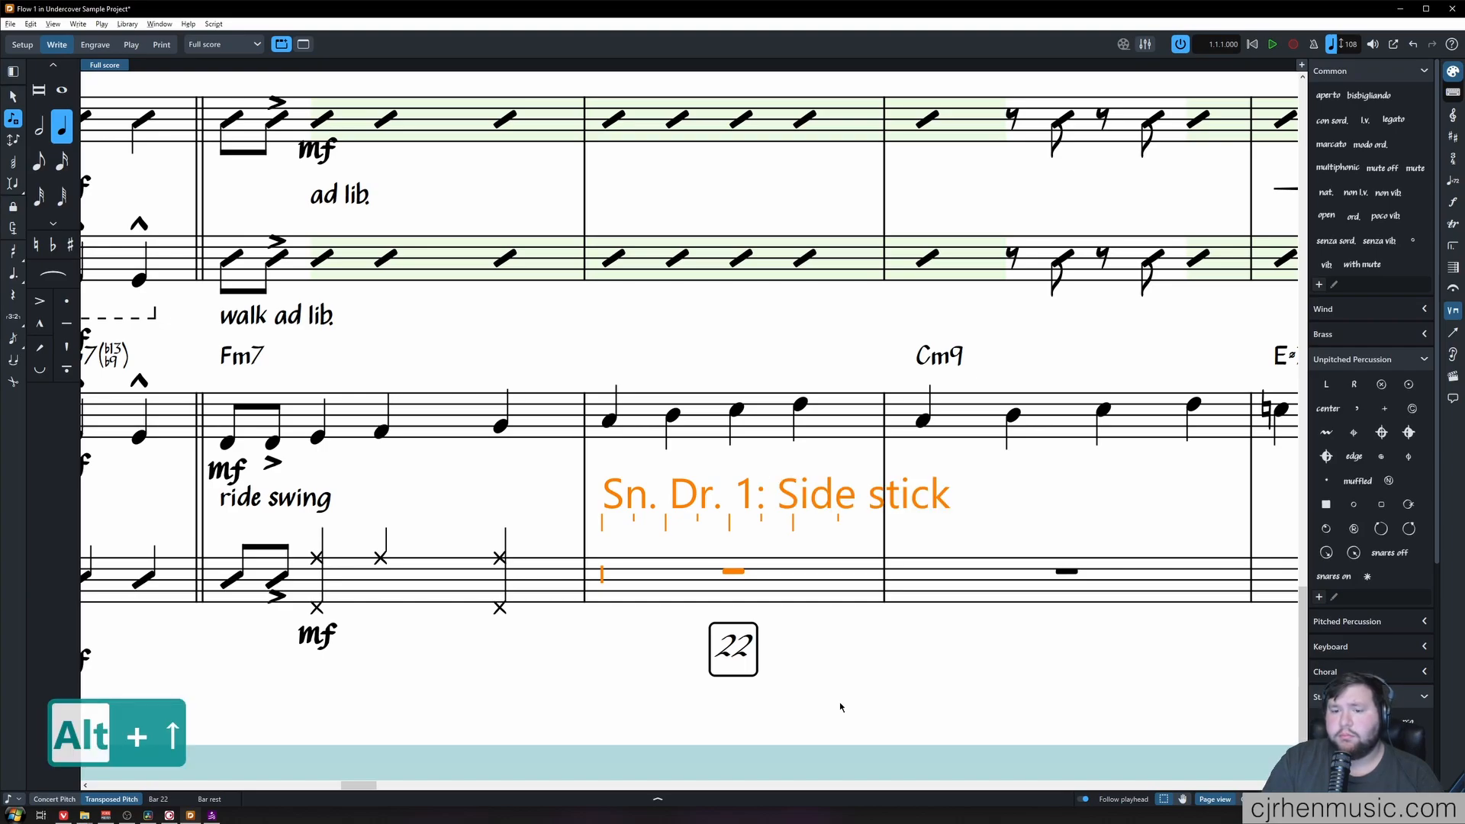
pyautogui.hotkey('alt', 'Up')
pyautogui.hotkey('alt', 'Up')
pyautogui.hotkey('alt', 'Up')
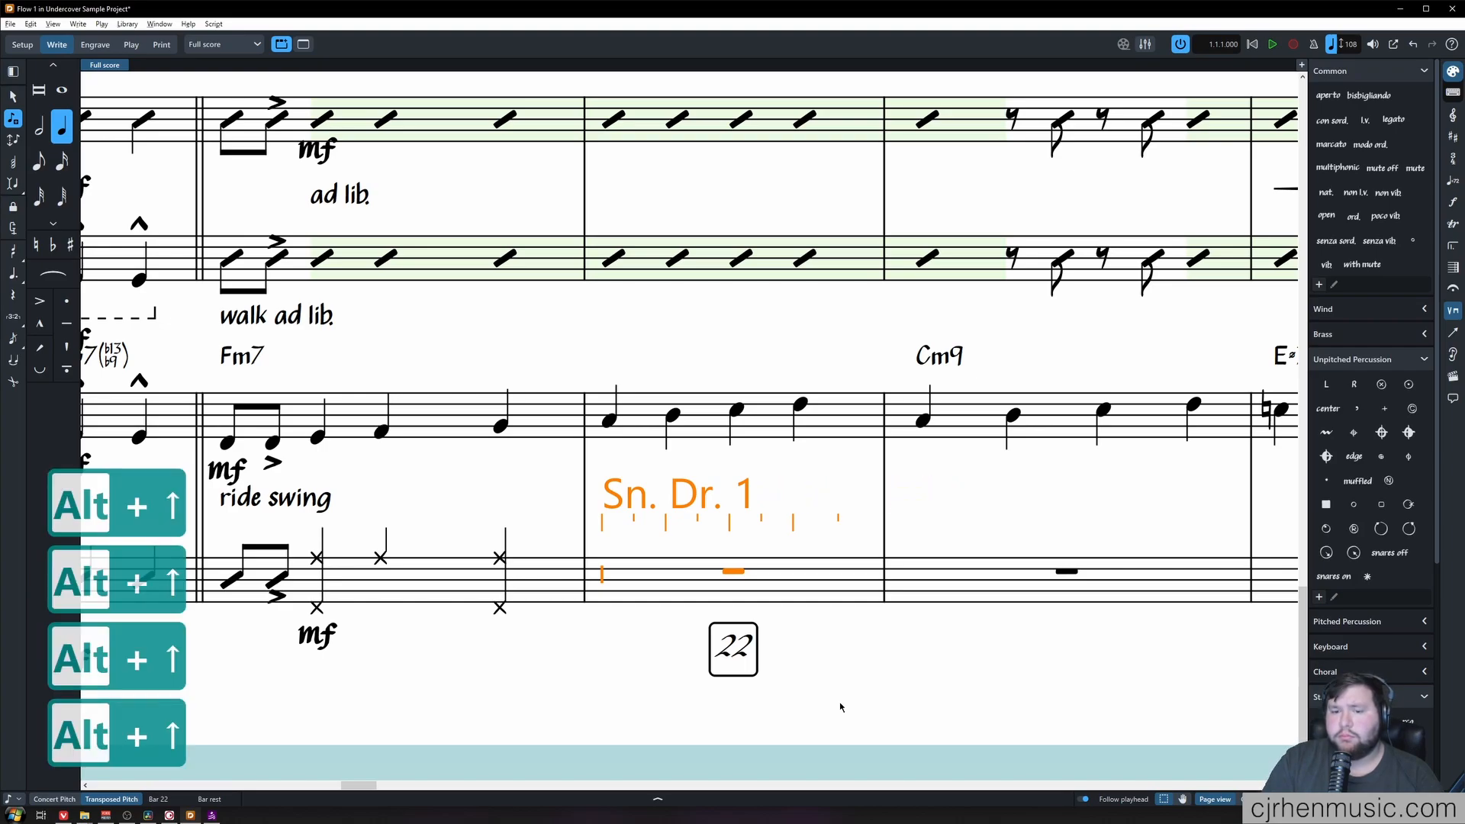
pyautogui.hotkey('alt', 'Up')
pyautogui.hotkey('alt', 'Up')
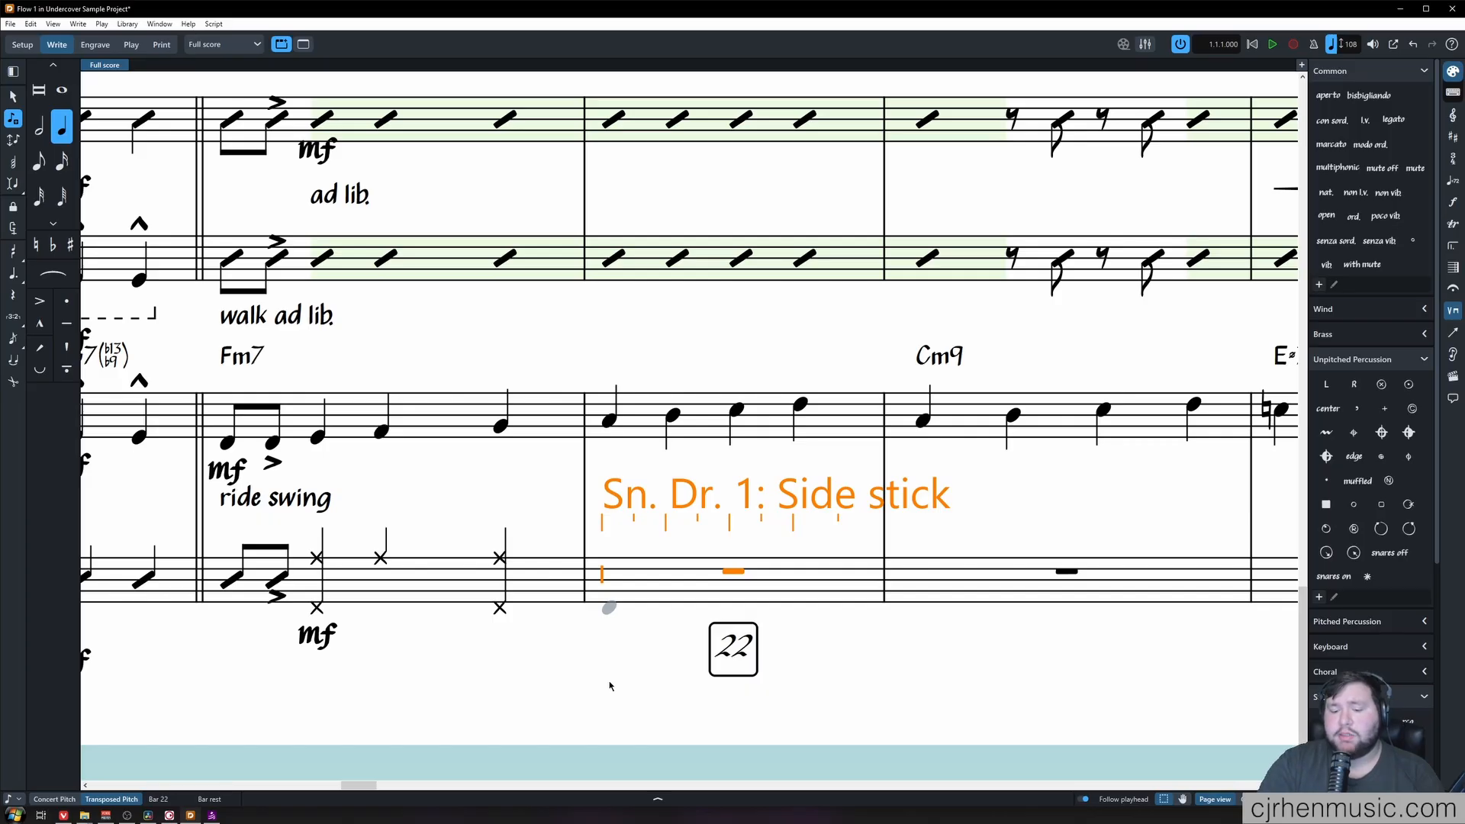
pyautogui.press('y')
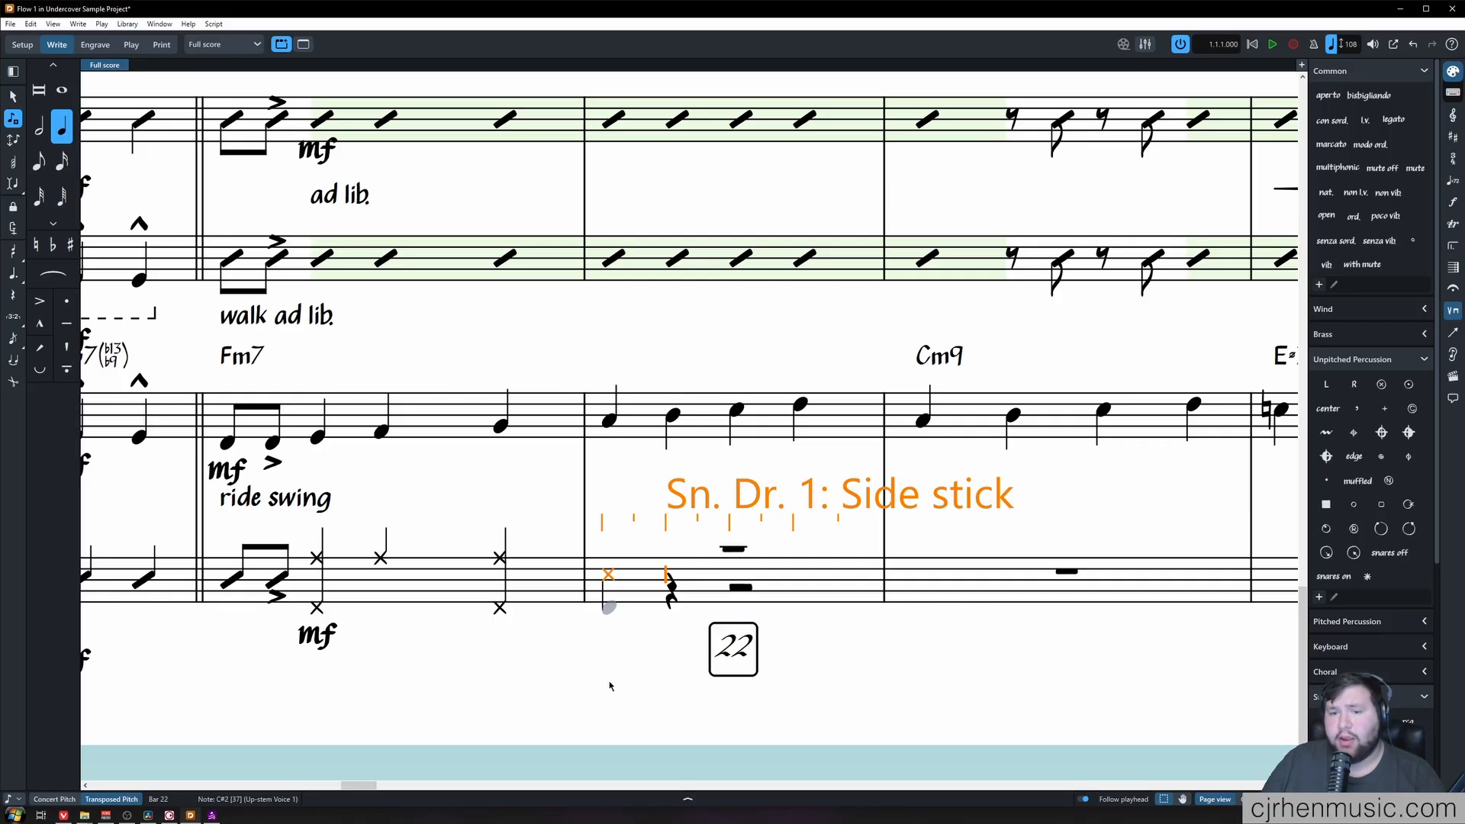
# Enter quarter notes for kick drum, pedal hi-hat and floor tom on beats 2 to 4 of drum bar 22.
pyautogui.click(1011, 585)
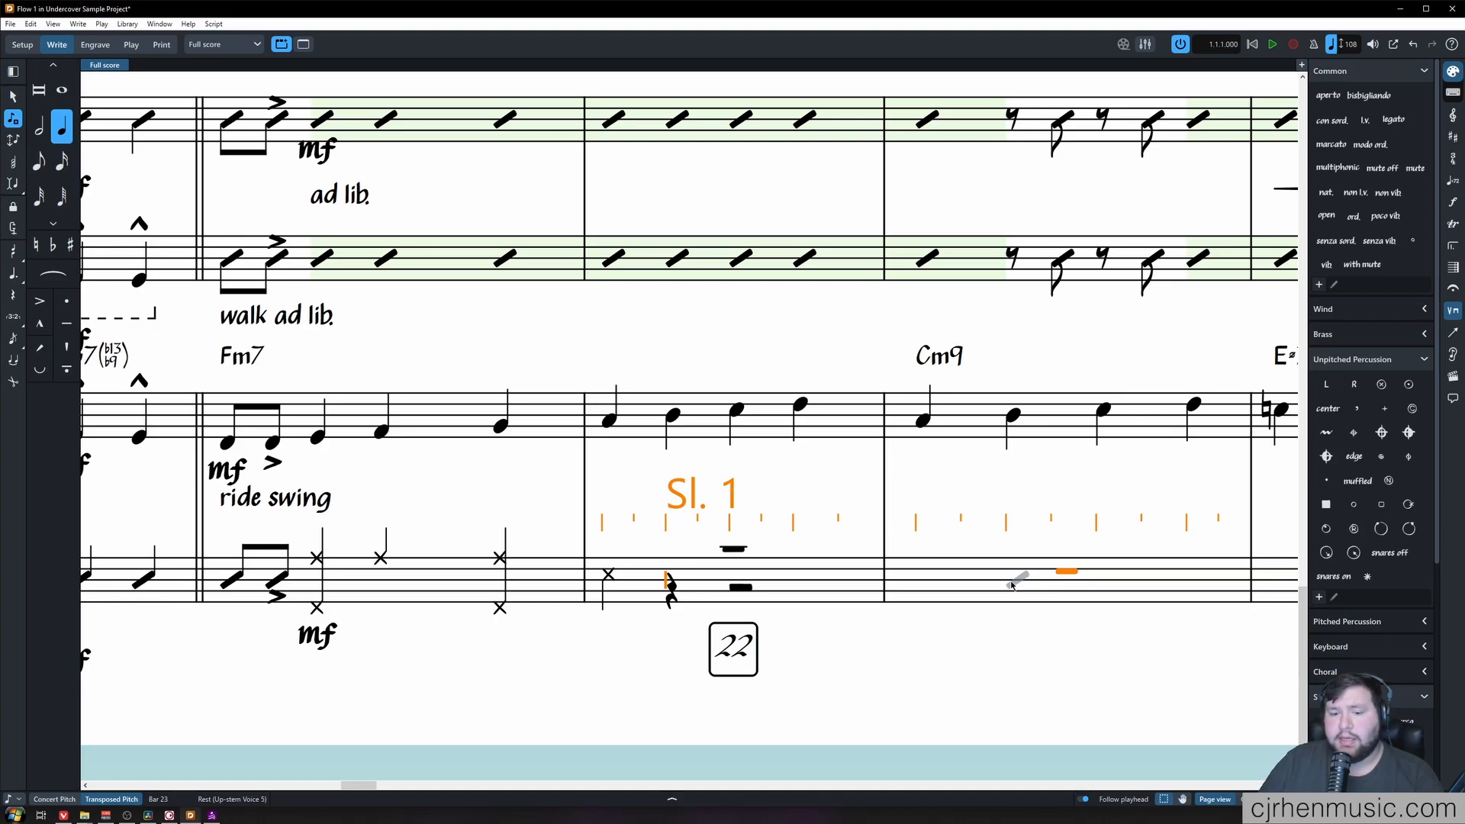
pyautogui.press('f')
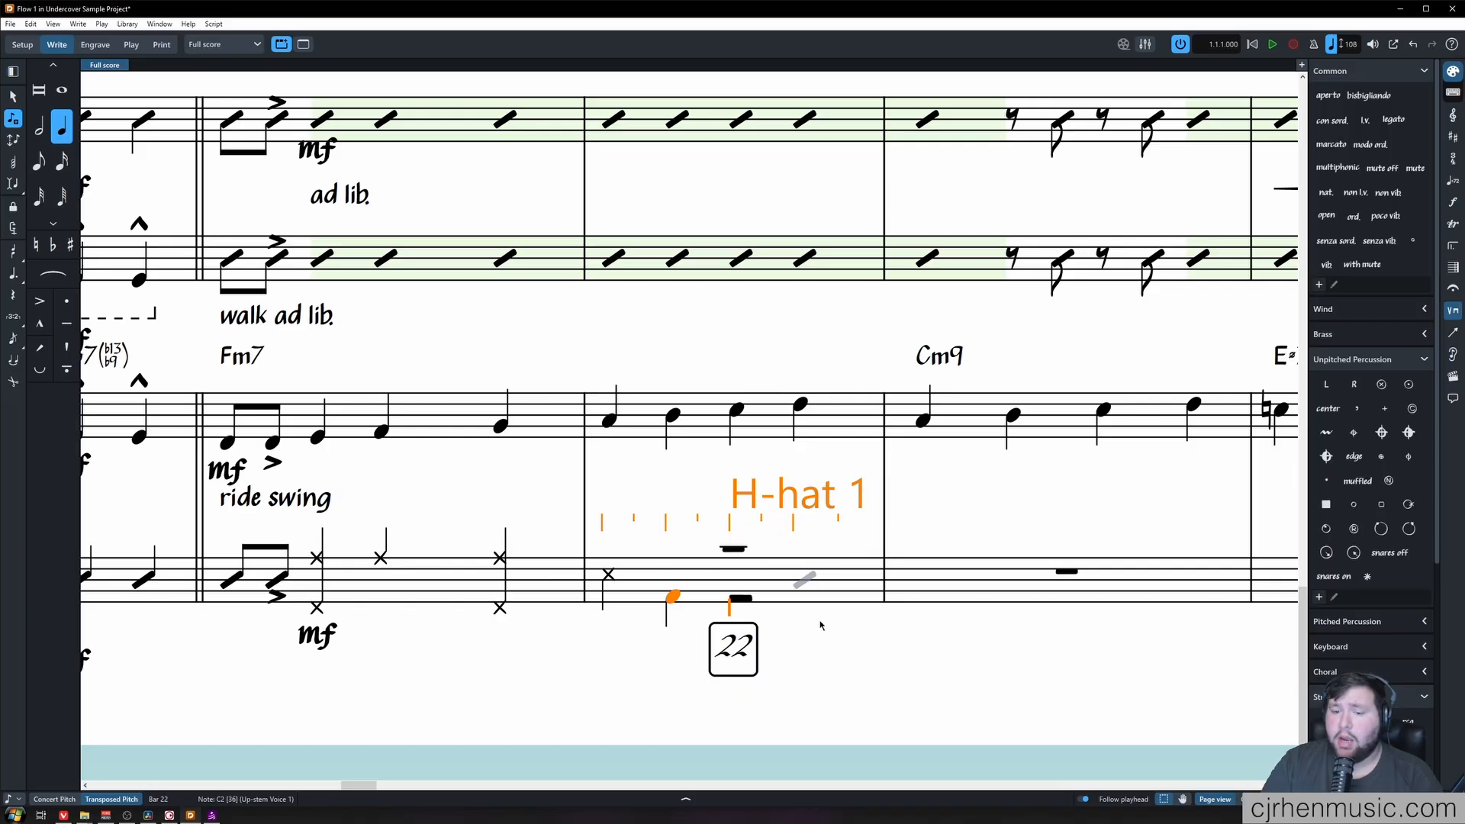
pyautogui.press('d')
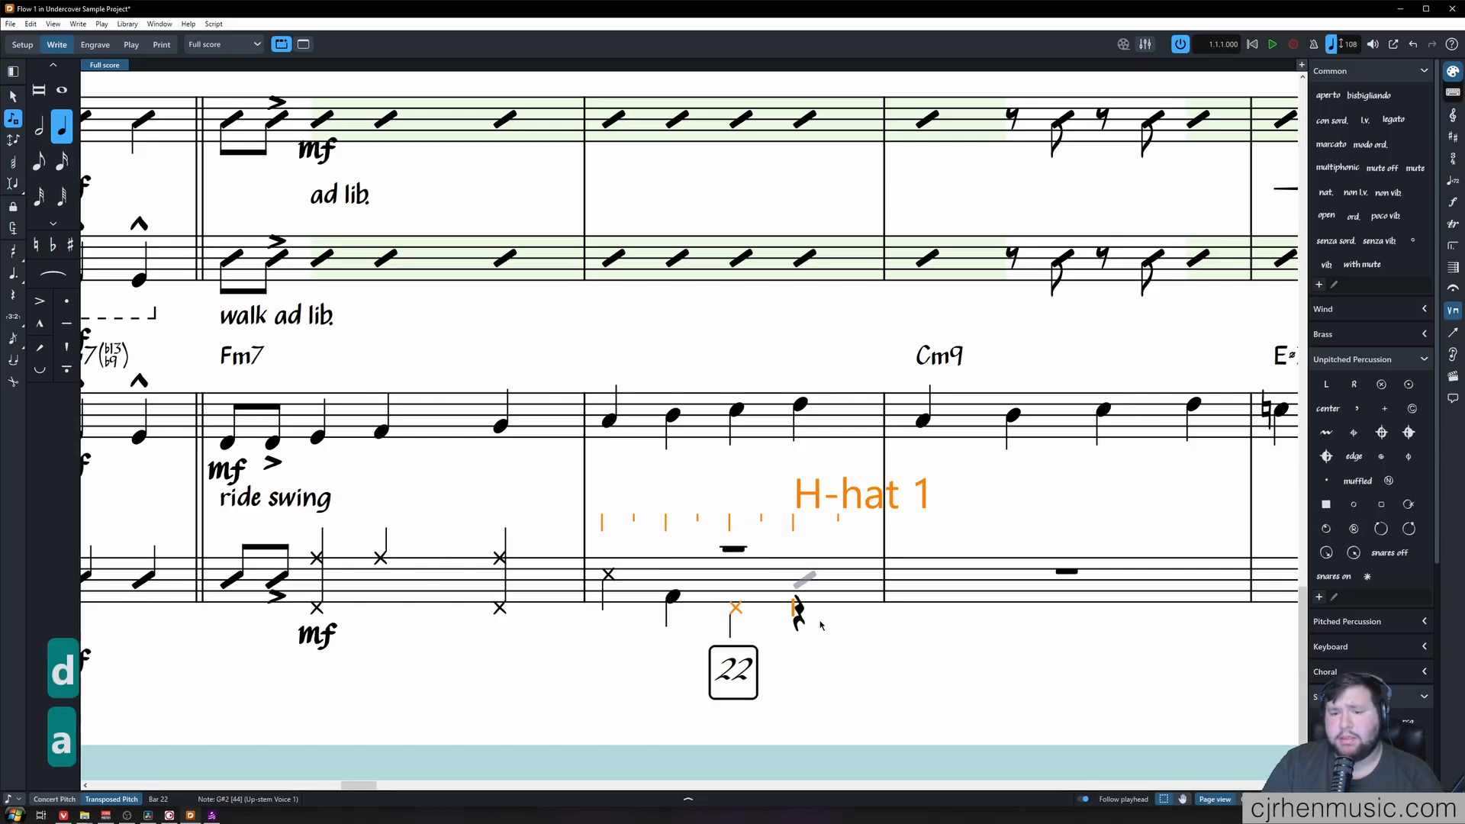
pyautogui.press('a')
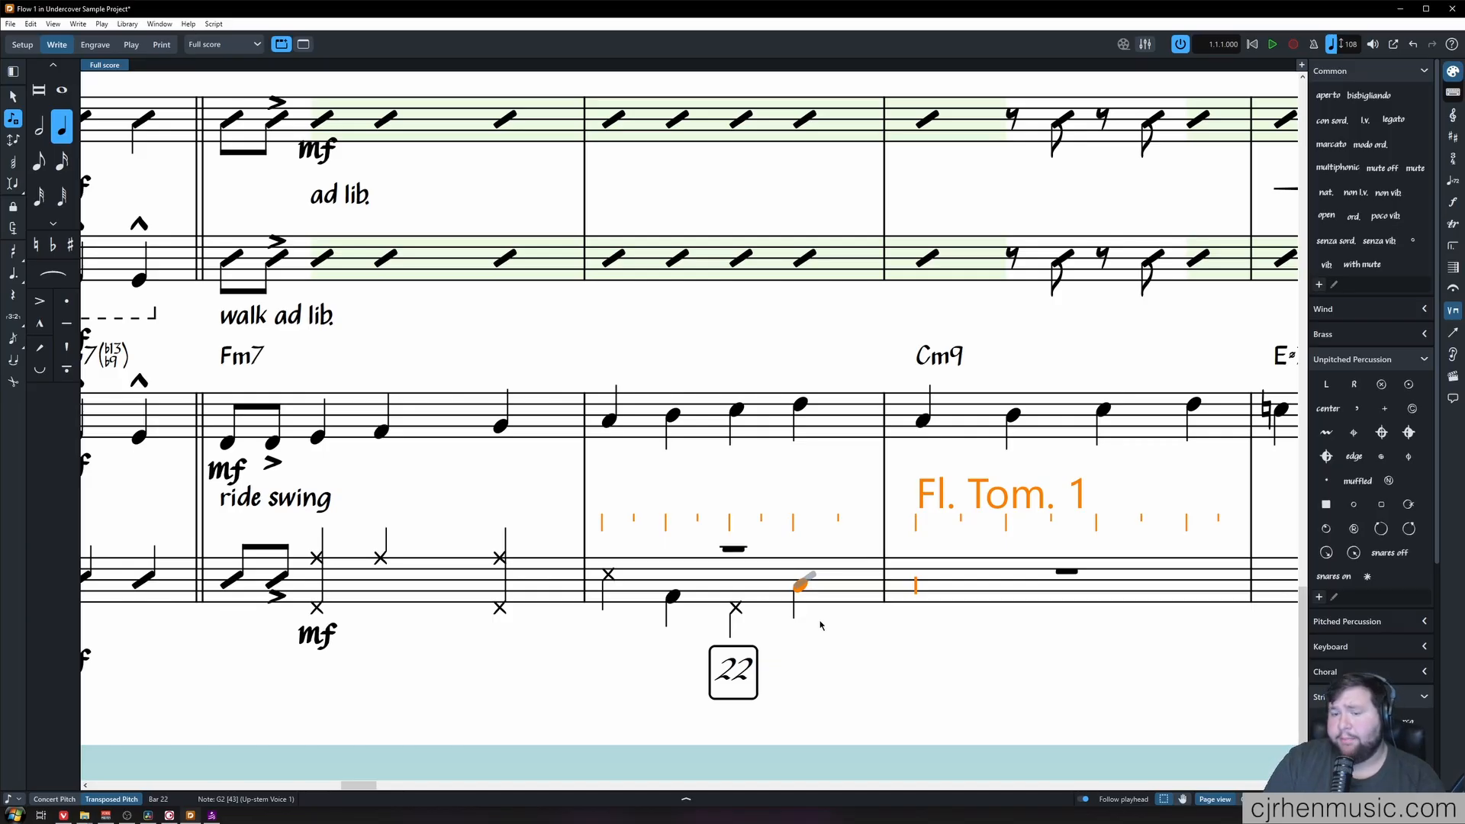
# Move the input caret up through the kit to the crash cymbal and enter a quarter note on beat 1 of drum bar 23.
pyautogui.press('Up')
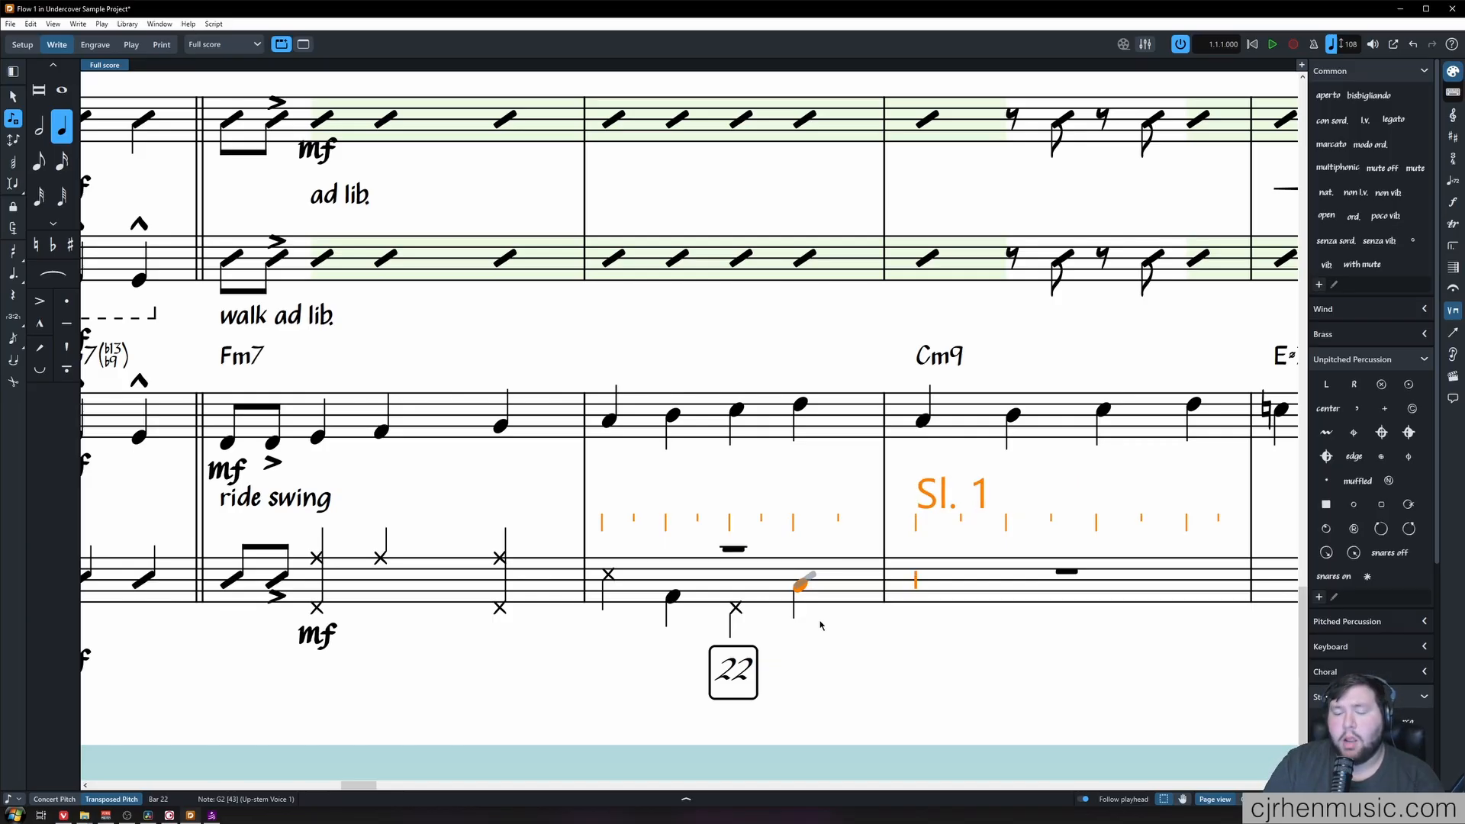
pyautogui.press('Up')
pyautogui.press('Up')
pyautogui.press('Up')
pyautogui.press('Up')
pyautogui.press('Up')
pyautogui.press('Up')
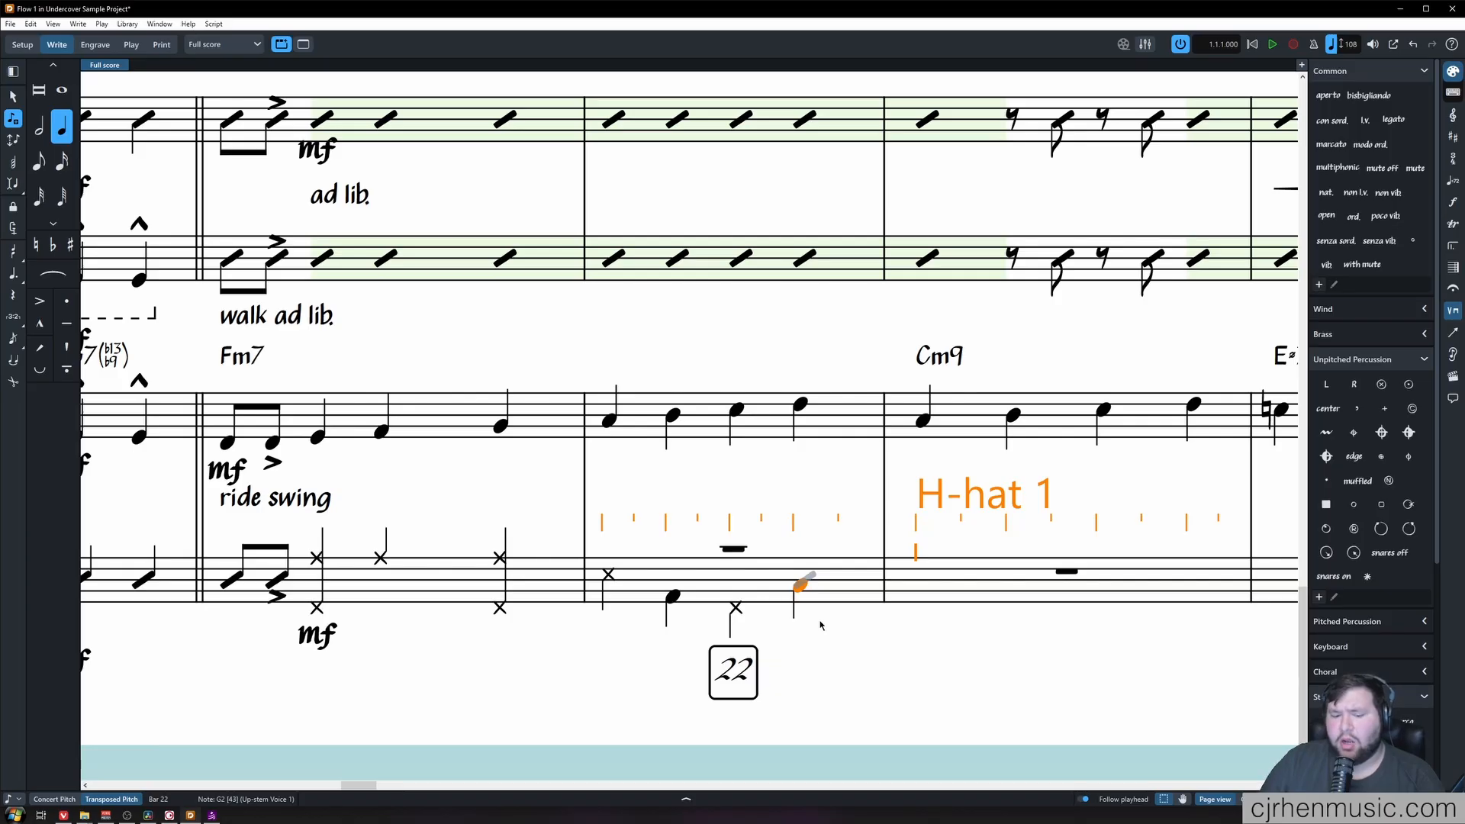
pyautogui.hotkey('shift', 'a')
pyautogui.click(1012, 580)
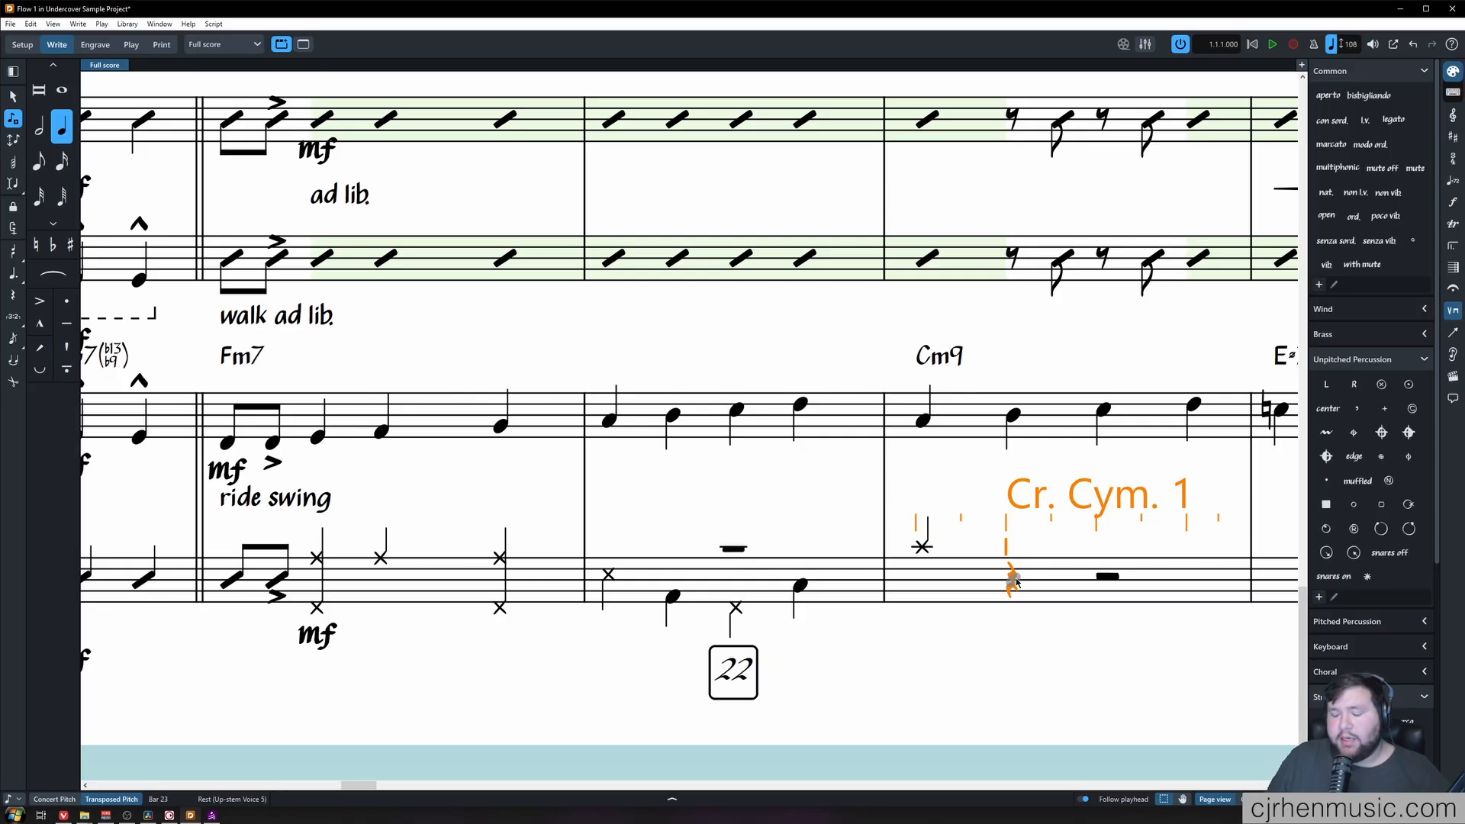
pyautogui.click(1015, 583)
pyautogui.press('a')
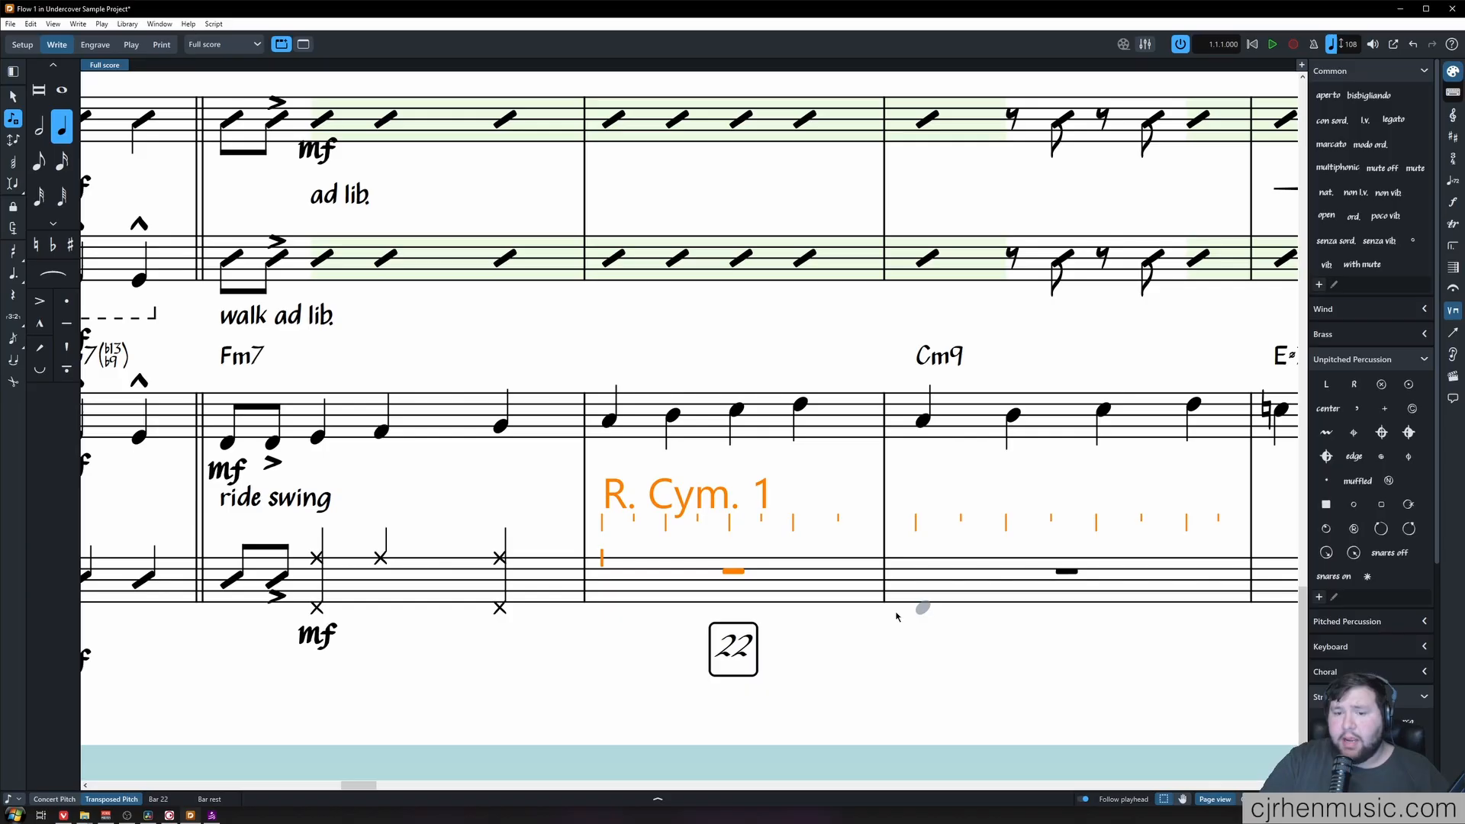
# Enter a hi-hat quarter note on beat 1 of drum bar 22 and change its playing technique to open.
pyautogui.press('Down')
pyautogui.press('Down')
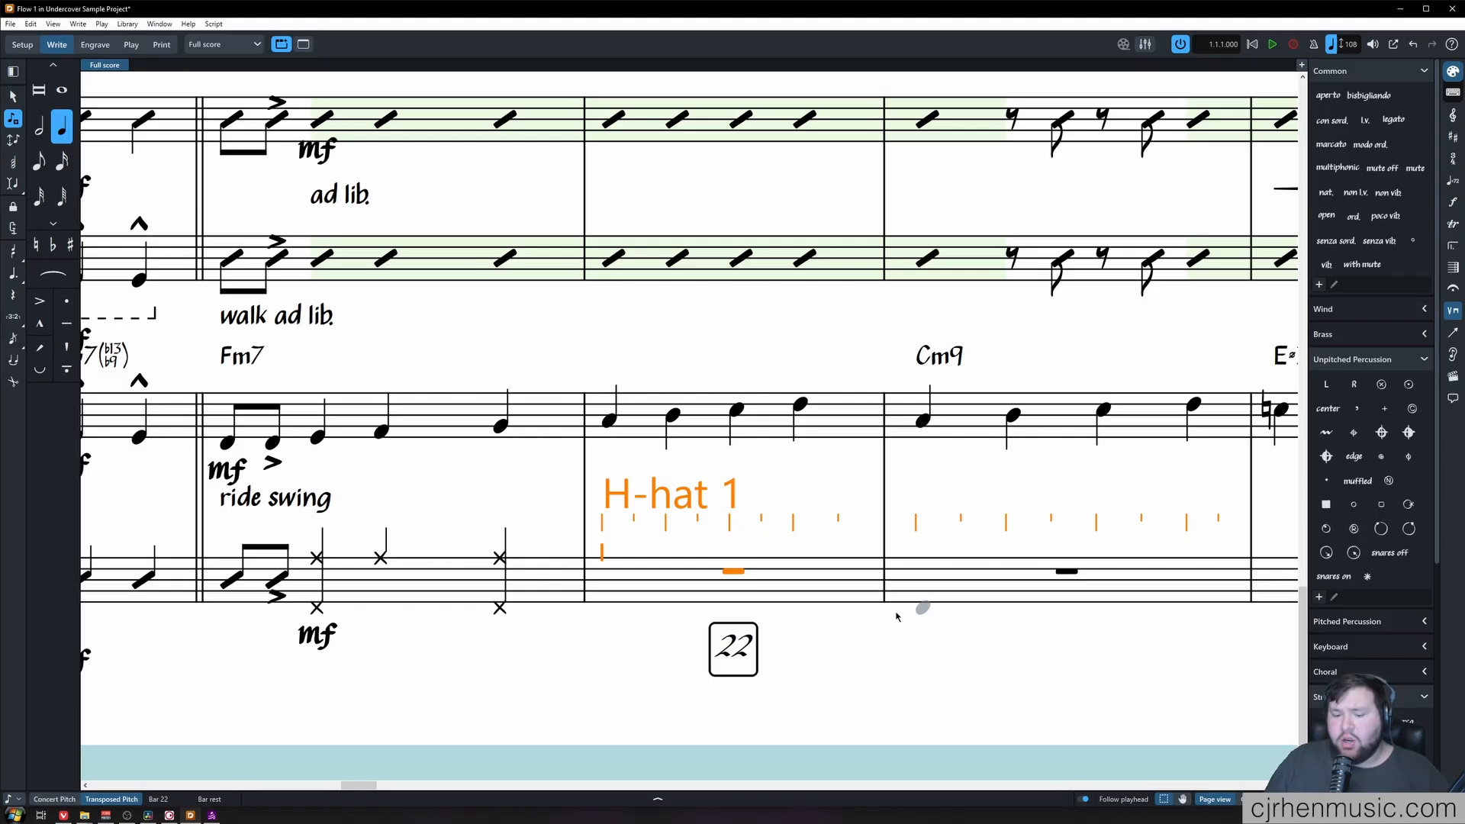
pyautogui.press('g')
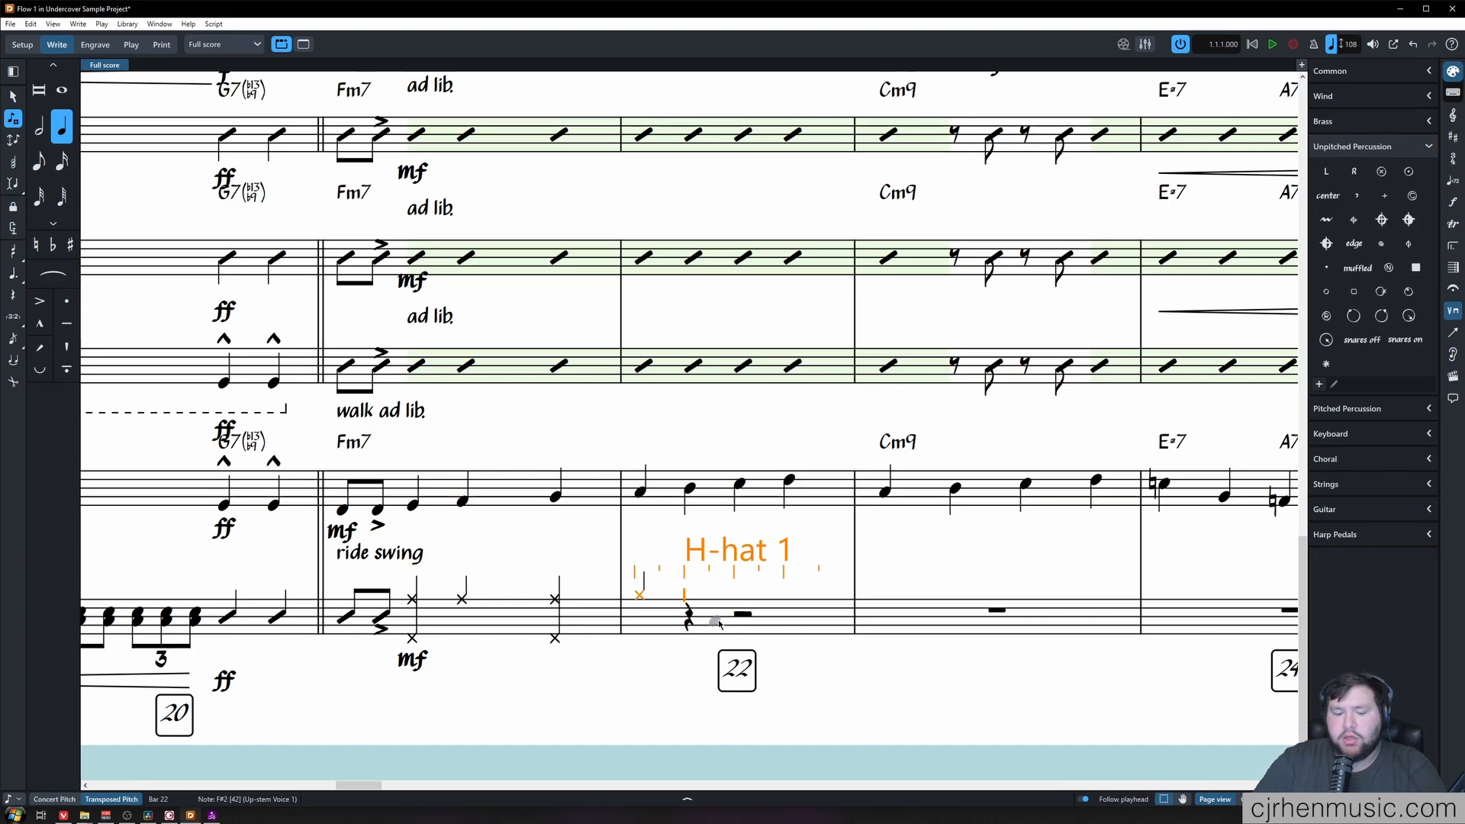
pyautogui.hotkey('alt', 'shift', 'Up')
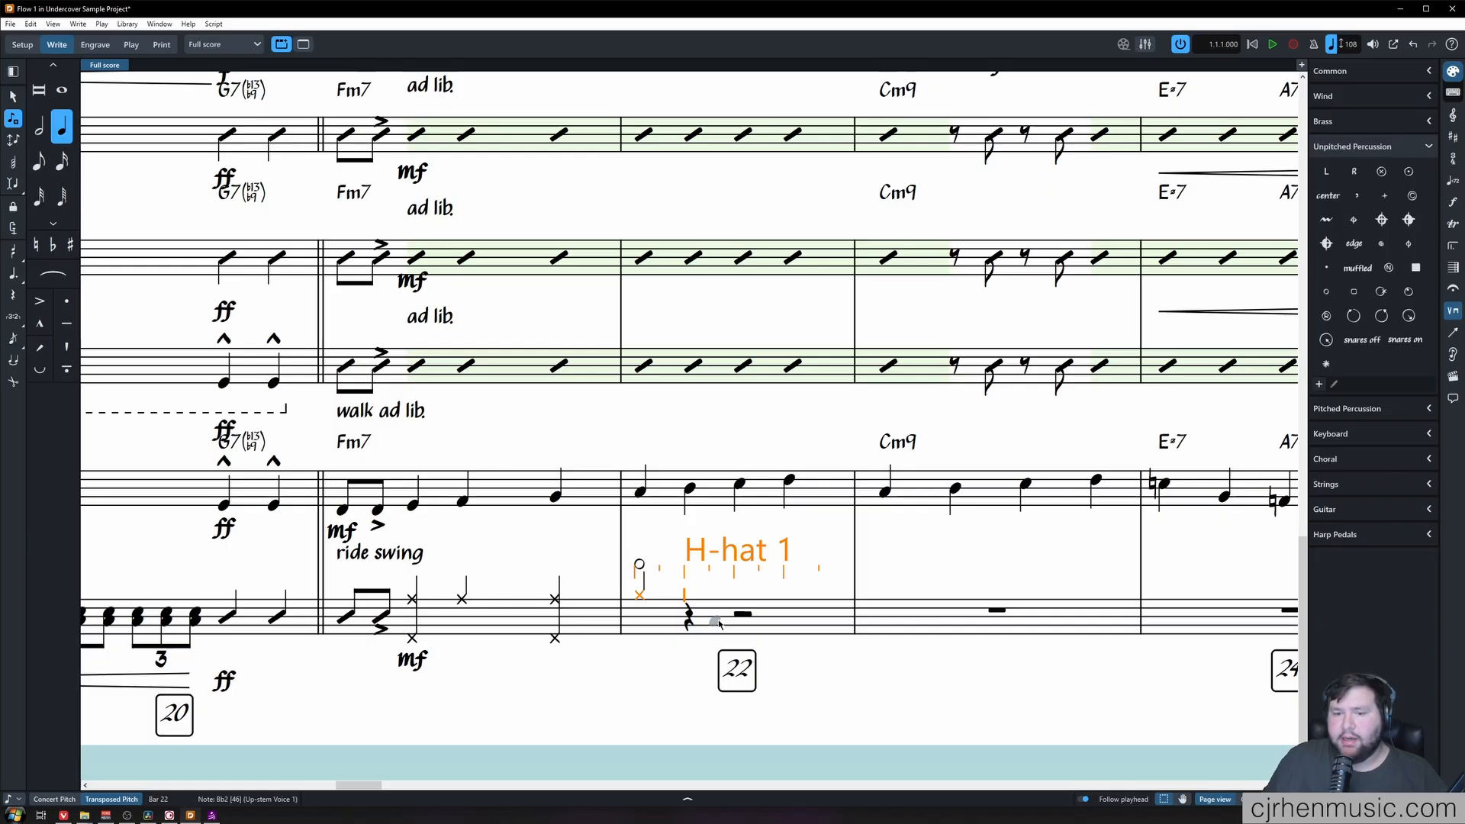
# Enter a snare drum quarter note on beat 2 of bar 22 and cycle through its playing techniques.
pyautogui.press('c')
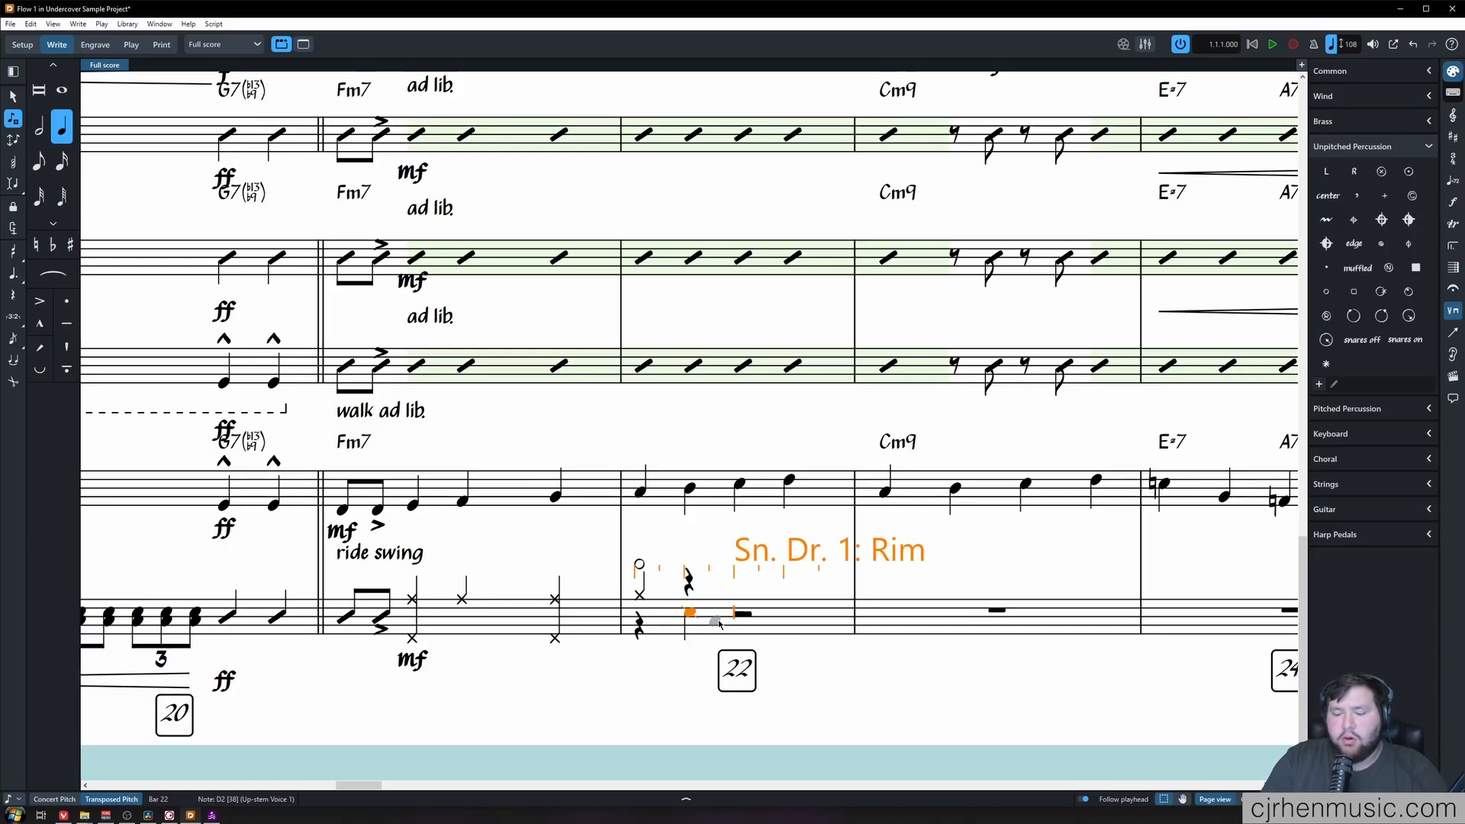
pyautogui.hotkey('alt', 'shift', 'Up')
pyautogui.hotkey('alt', 'shift', 'Up')
pyautogui.hotkey('alt', 'shift', 'Up')
pyautogui.hotkey('alt', 'shift', 'Up')
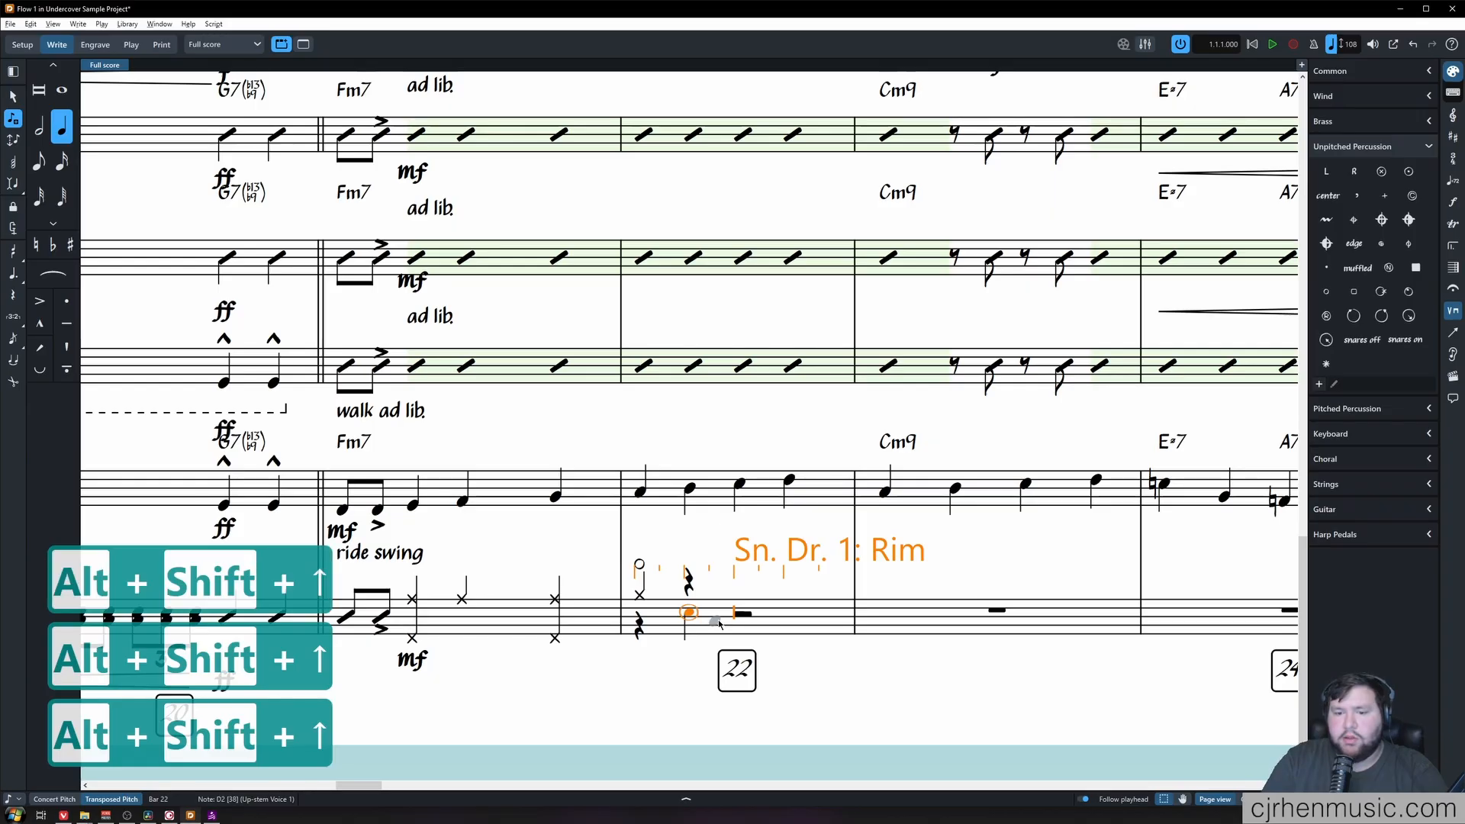
pyautogui.hotkey('alt', 'shift', 'Up')
pyautogui.hotkey('alt', 'shift', 'Up')
pyautogui.hotkey('alt', 'shift', 'Up')
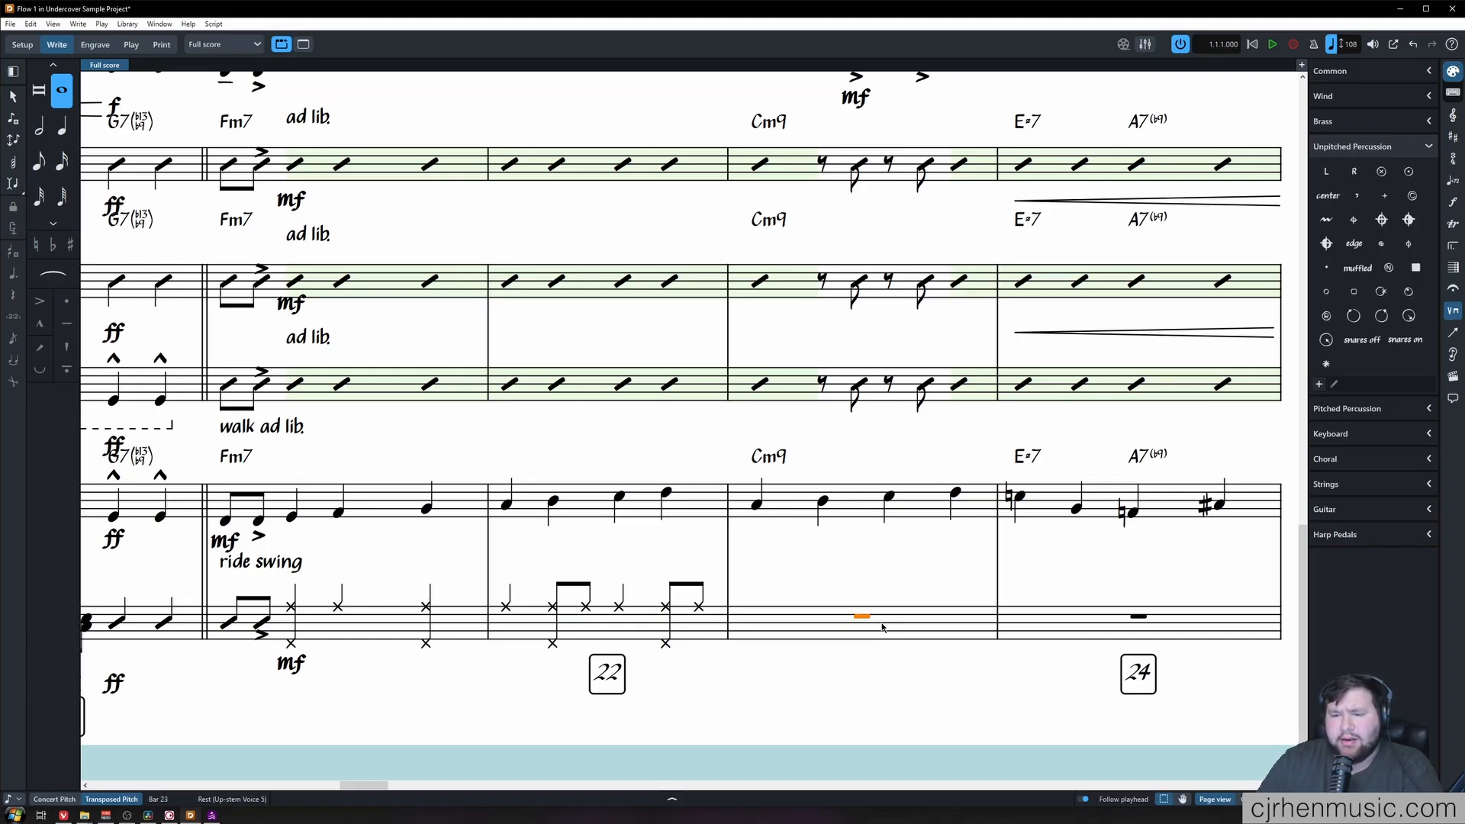
# Add a two-bar repeat (%2) over bars 23 and 24 of the drum staff.
pyautogui.hotkey('shift', 'Right')
pyautogui.hotkey('shift', 'r')
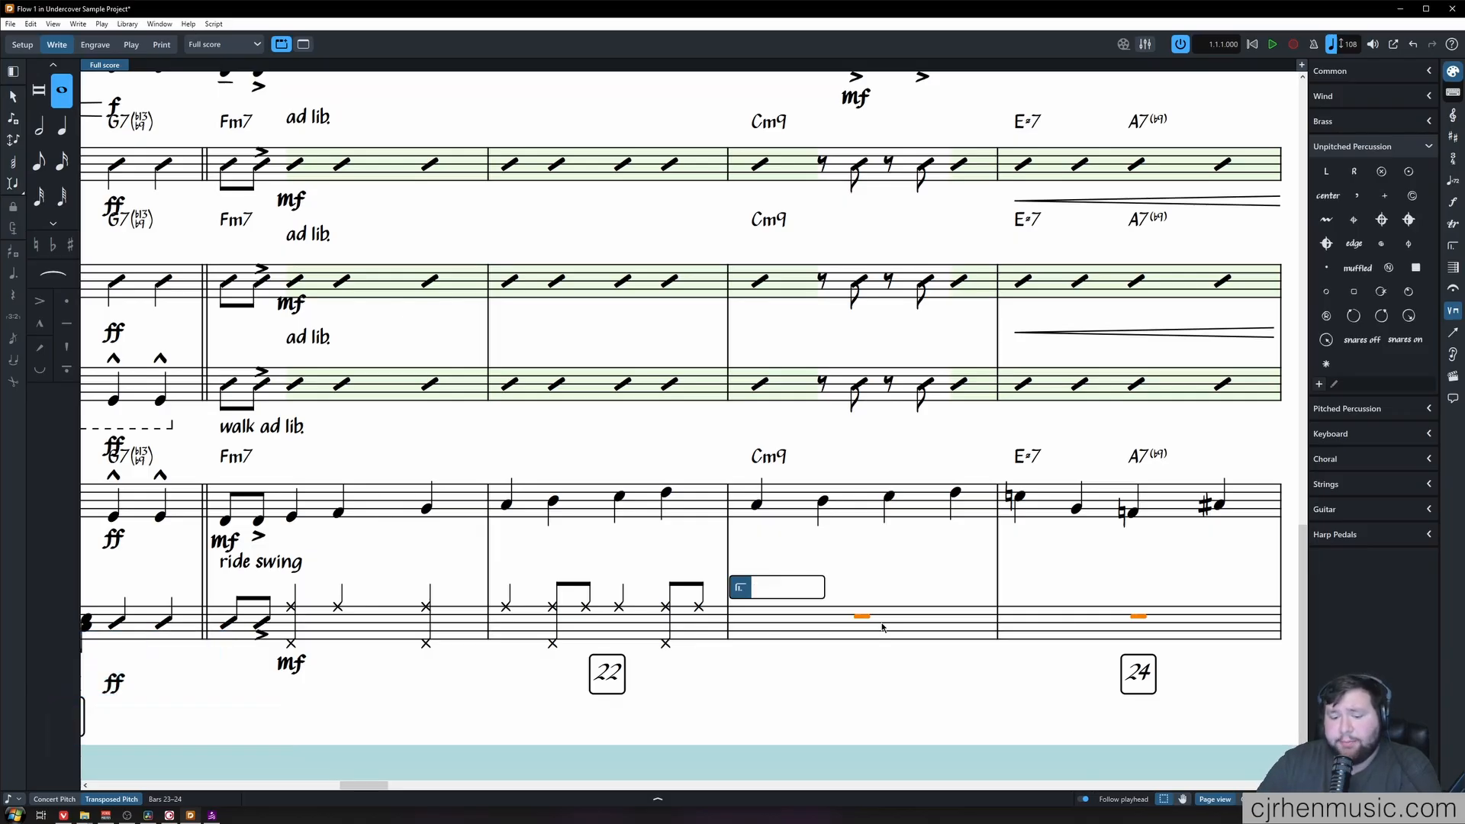
pyautogui.write('%')
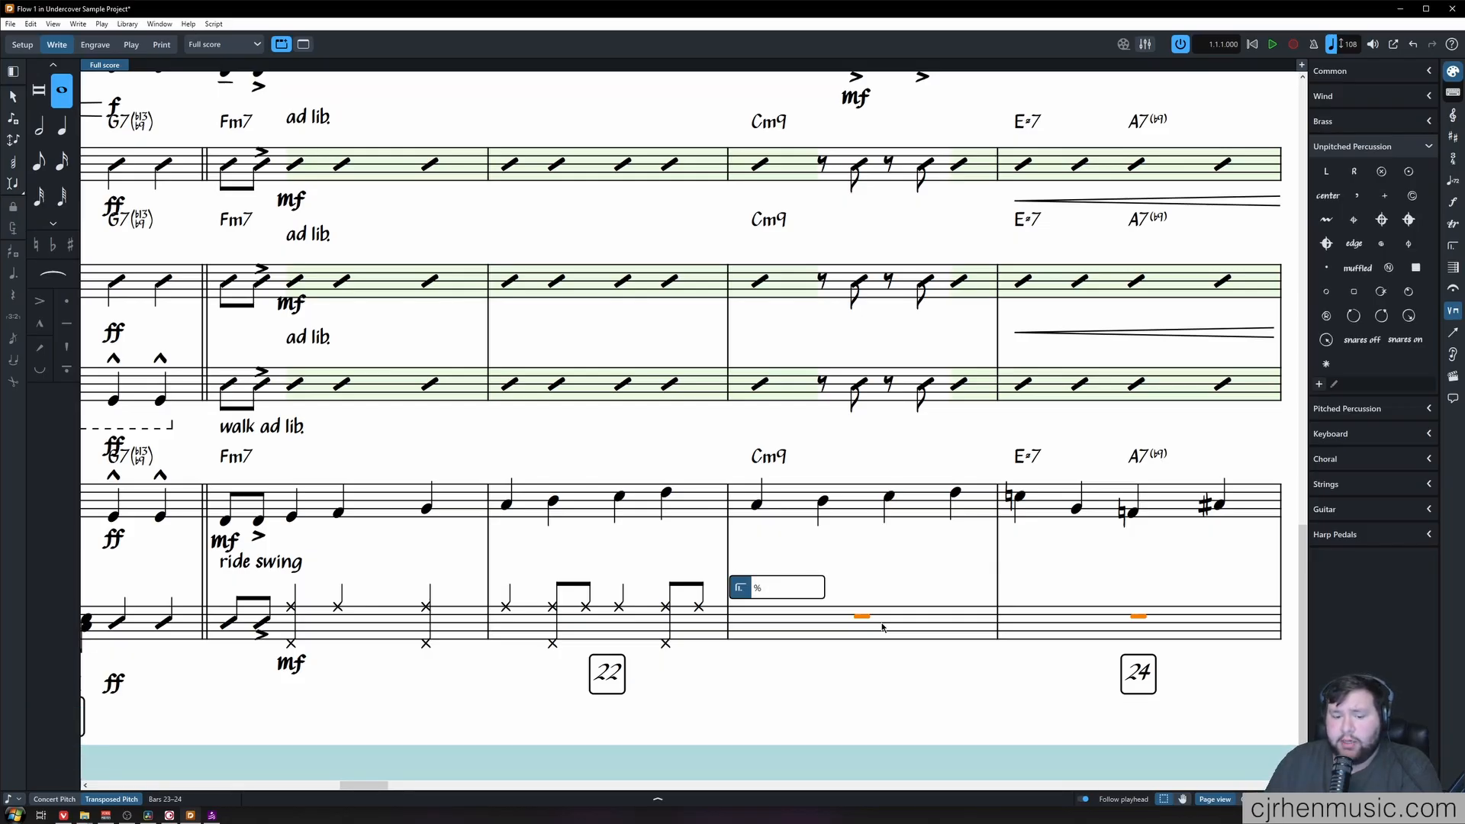
pyautogui.write('1')
pyautogui.press('BackSpace')
pyautogui.write('2')
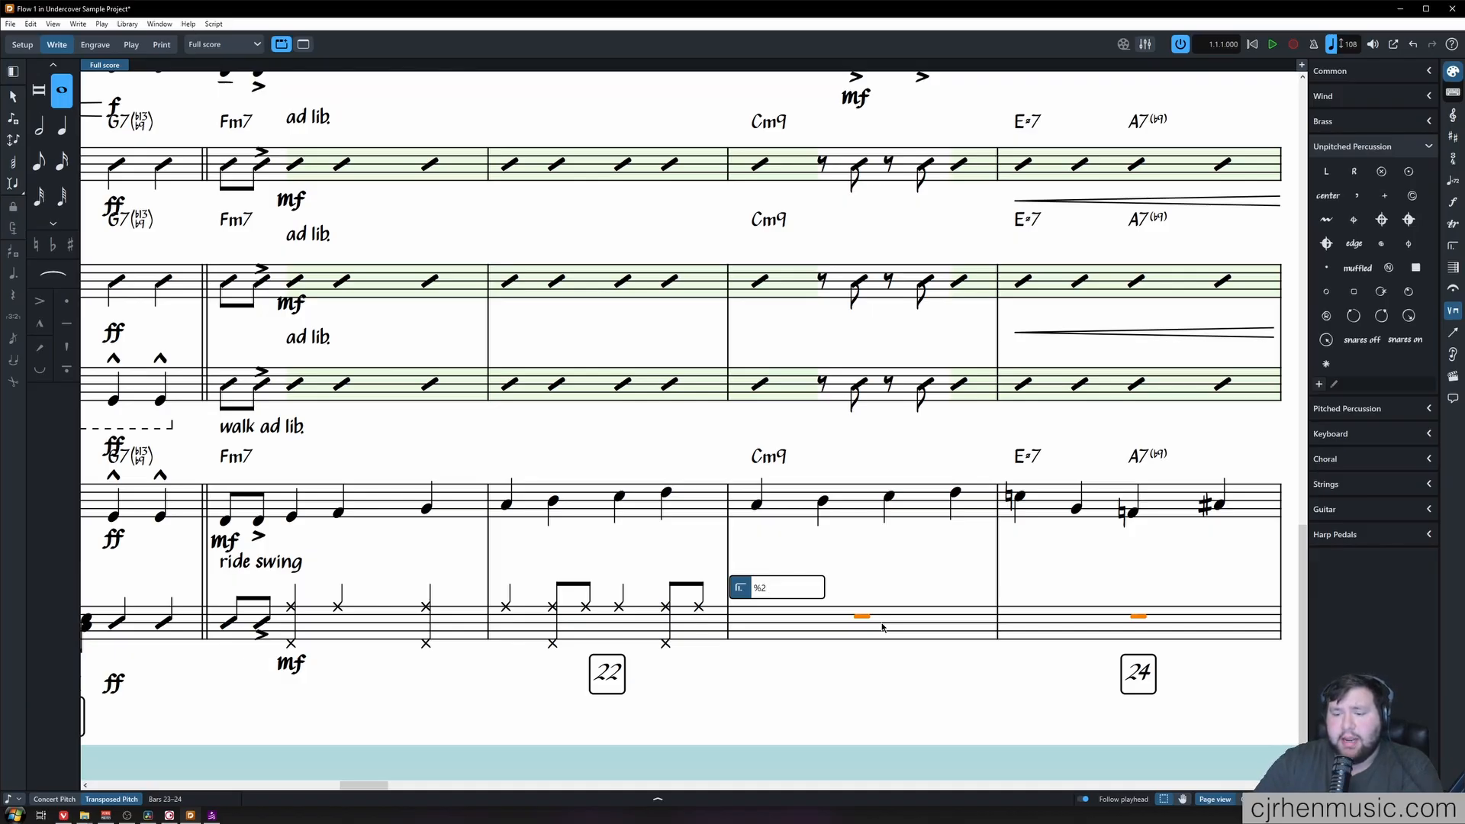
pyautogui.press('Return')
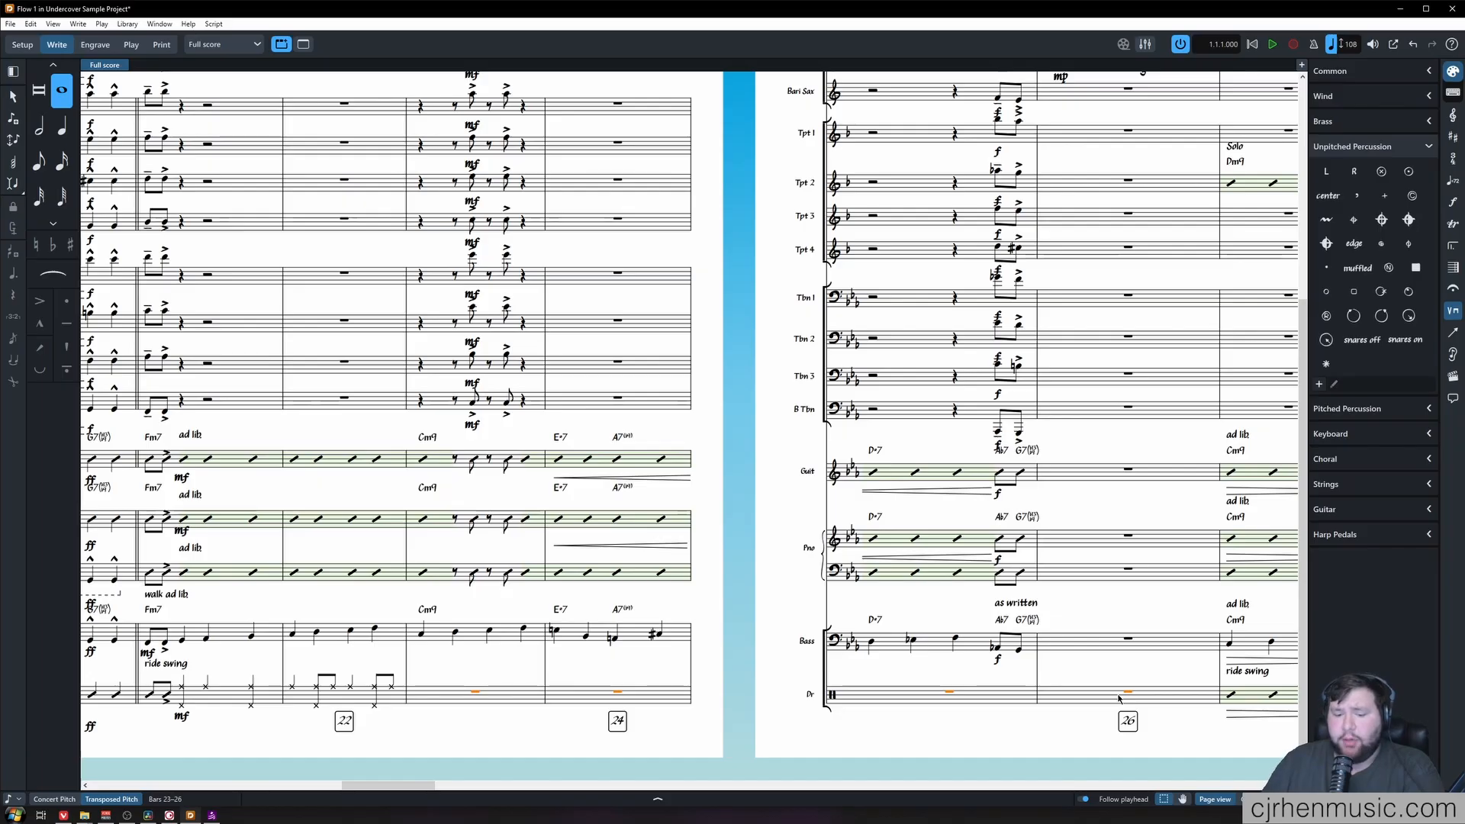
# Add two-bar repeats (%2) across bars 23 to 26 of the drum staff.
pyautogui.hotkey('shift', 'r')
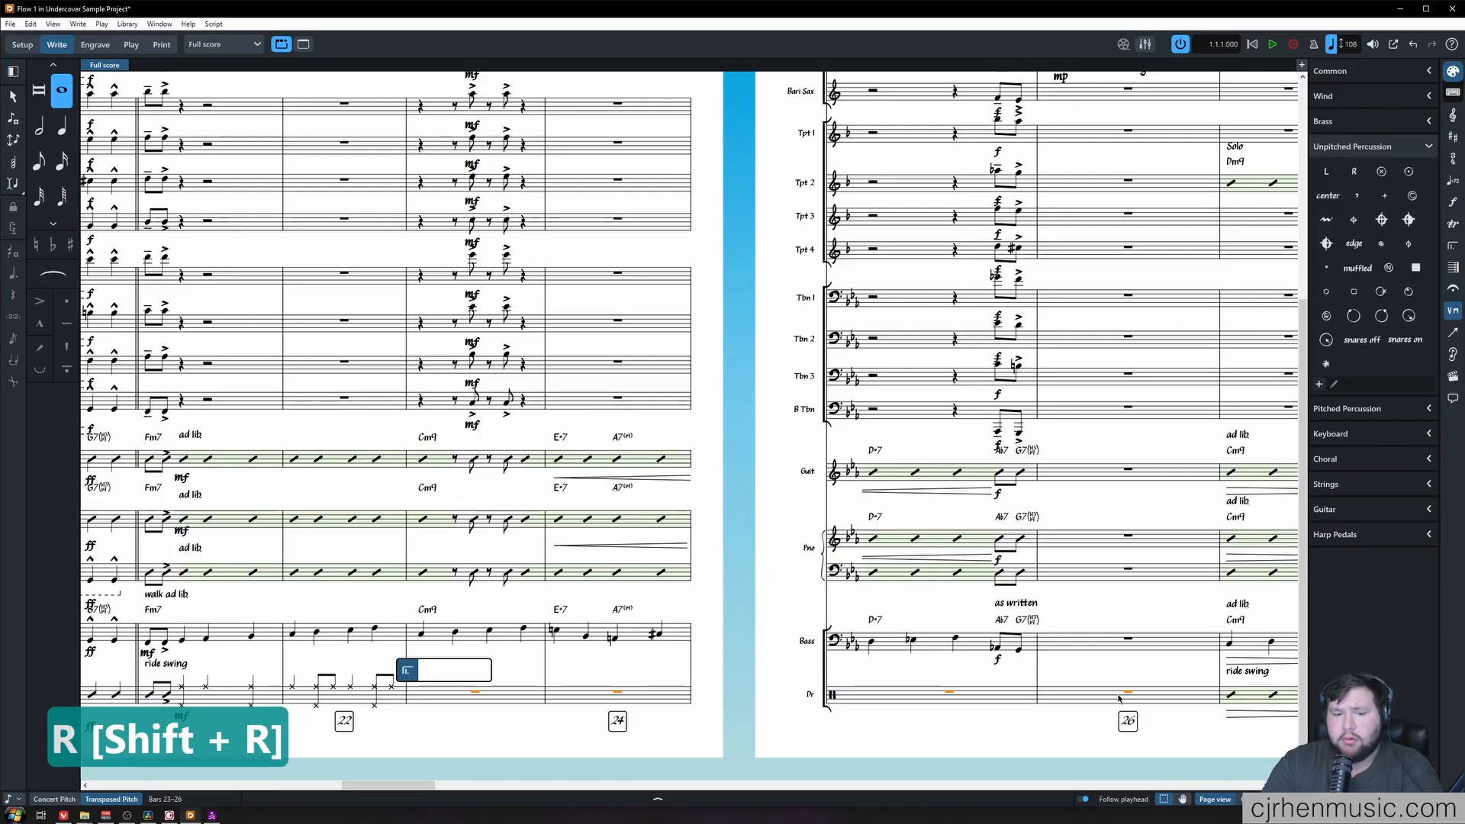
pyautogui.write('%')
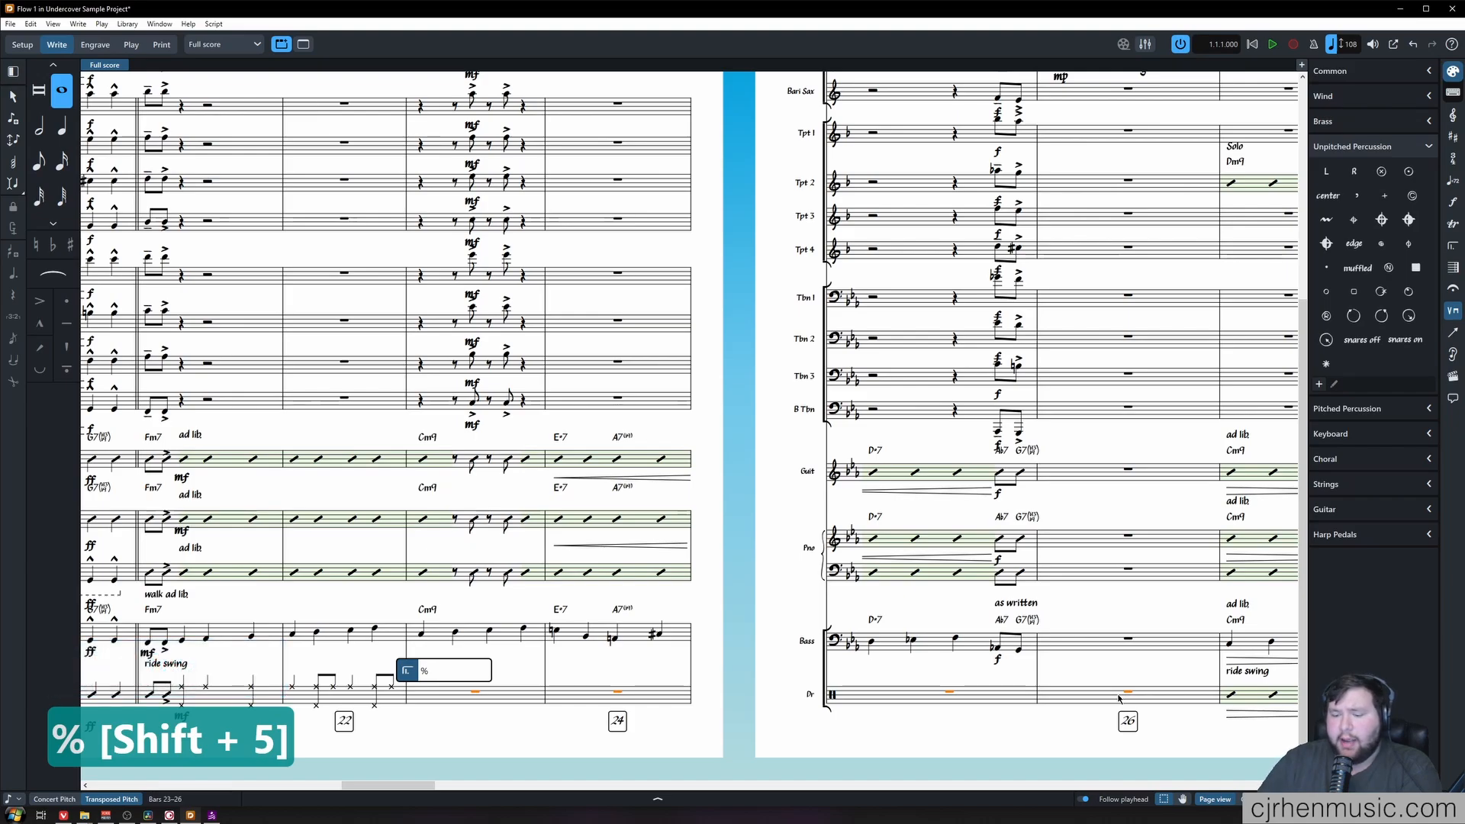
pyautogui.write('2')
pyautogui.press('Return')
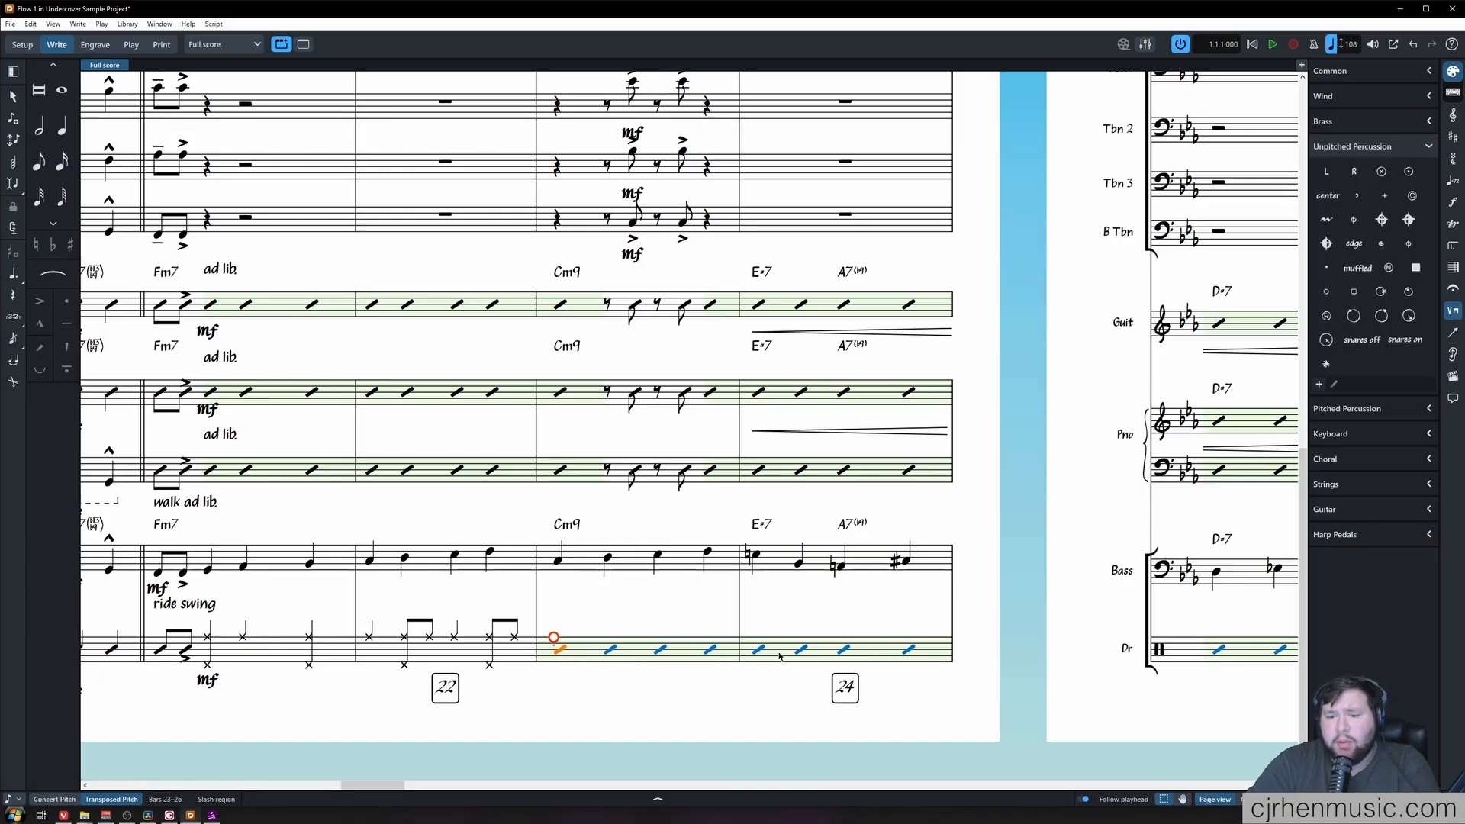
# Add a cue from Trumpet (B Flat) 1 to the drum staff's slashes starting at bar 23 and extending onto the next page.
pyautogui.scroll(-2, 754, 660)
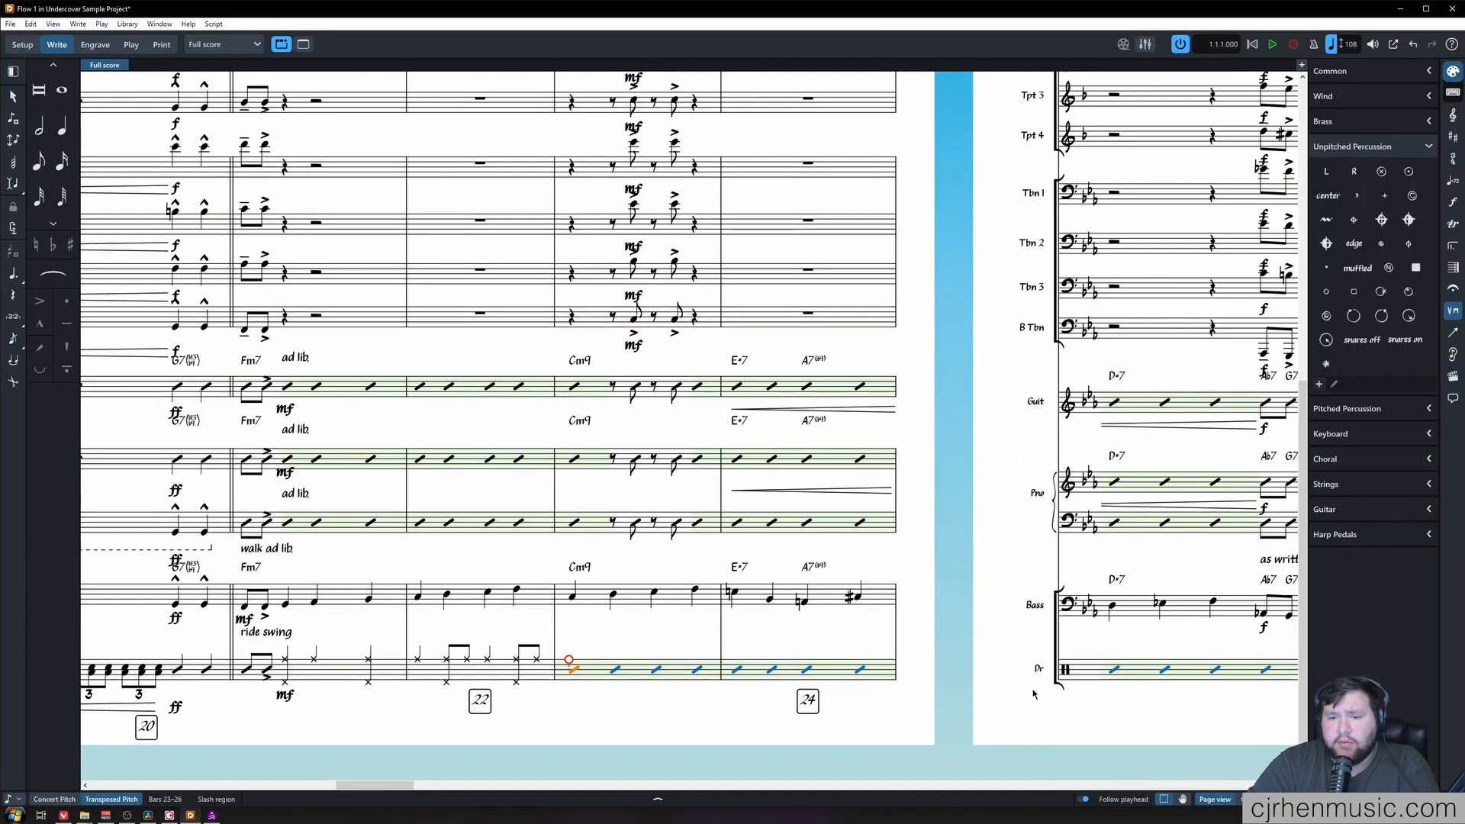
pyautogui.keyDown('shift'); pyautogui.click(1215, 672); pyautogui.keyUp('shift')
pyautogui.hotkey('shift', 'u')
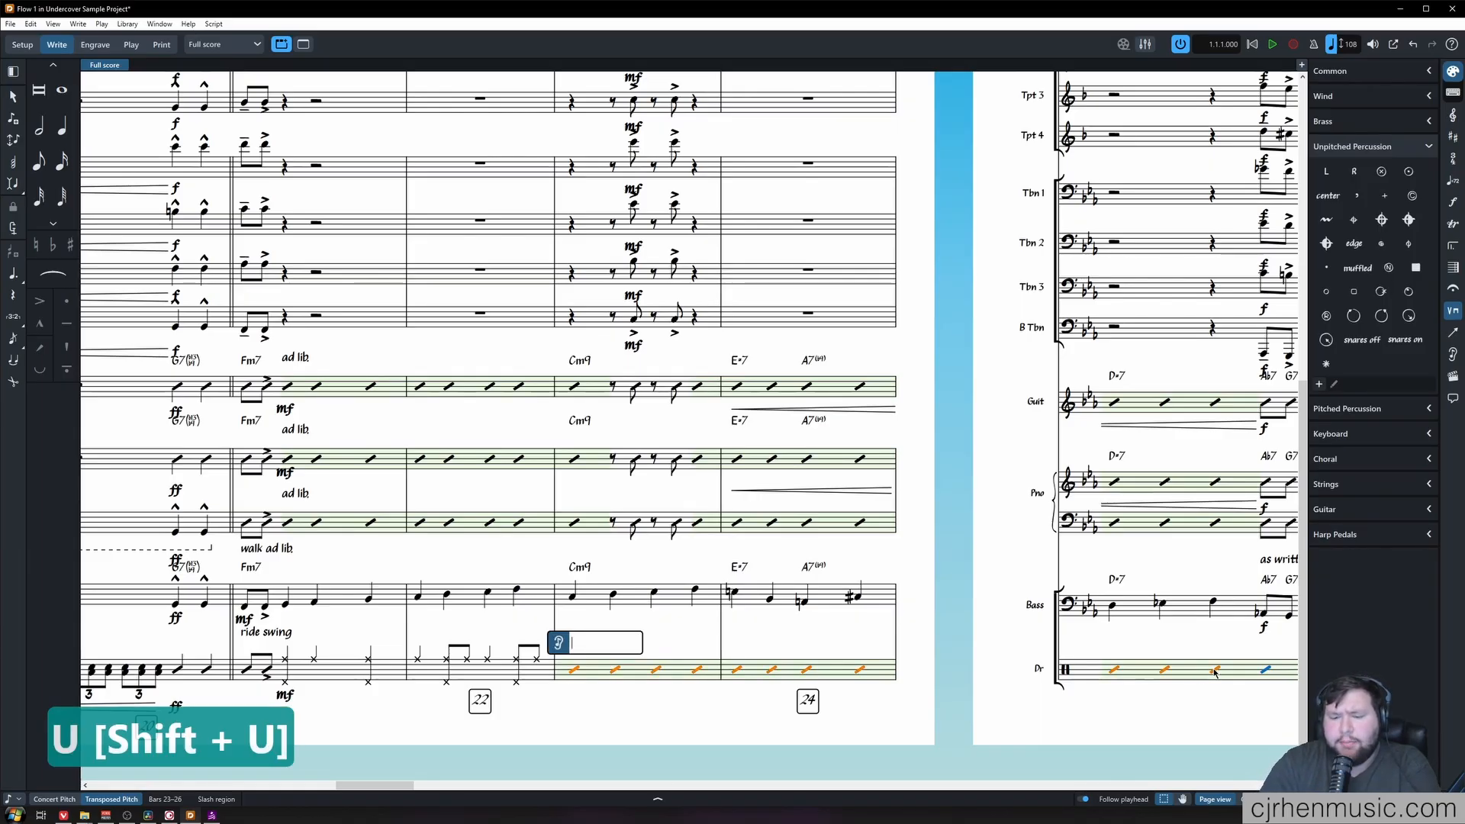
pyautogui.write('tru')
pyautogui.press('Down')
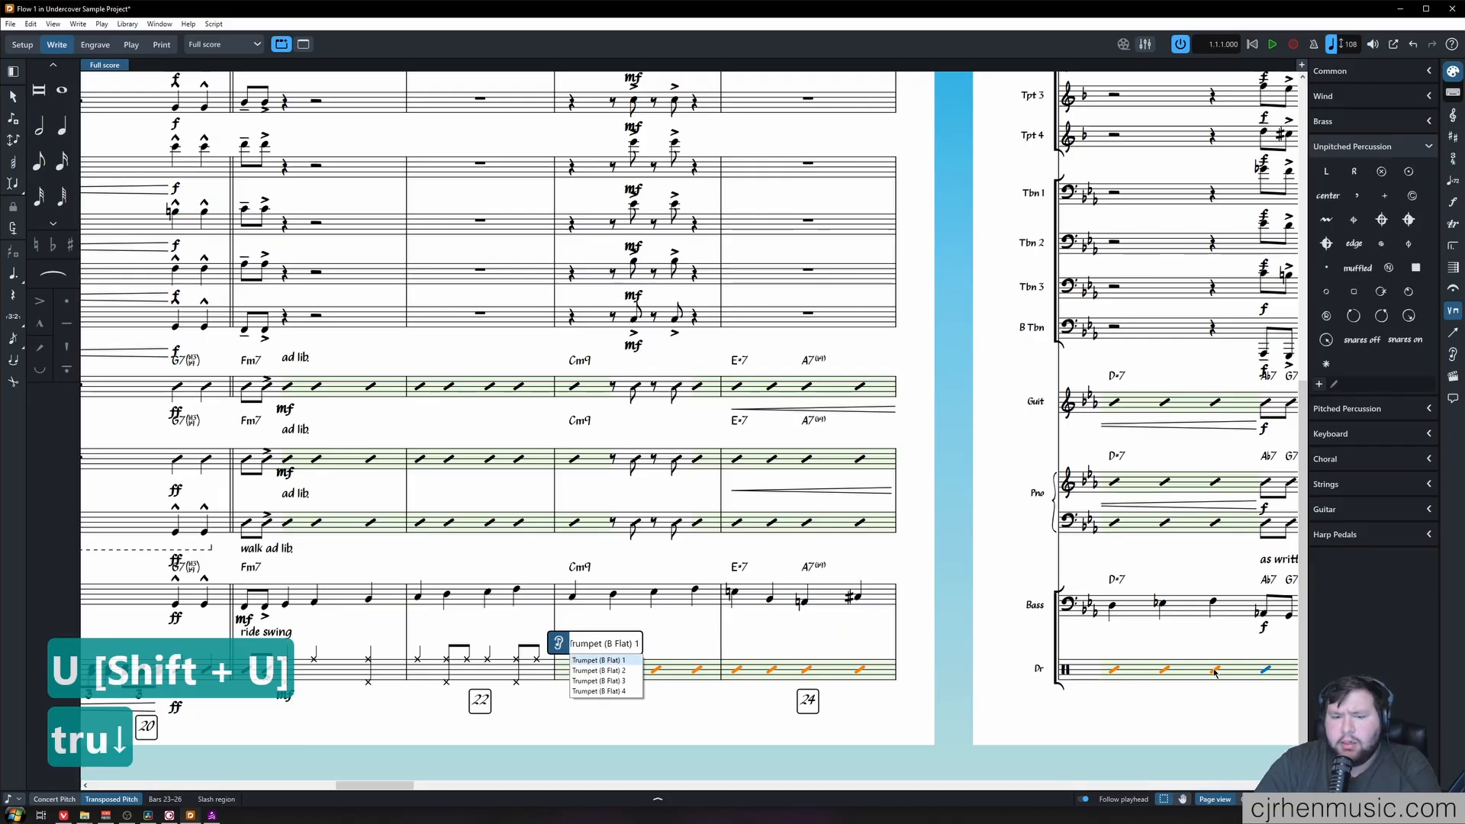
pyautogui.press('Tab')
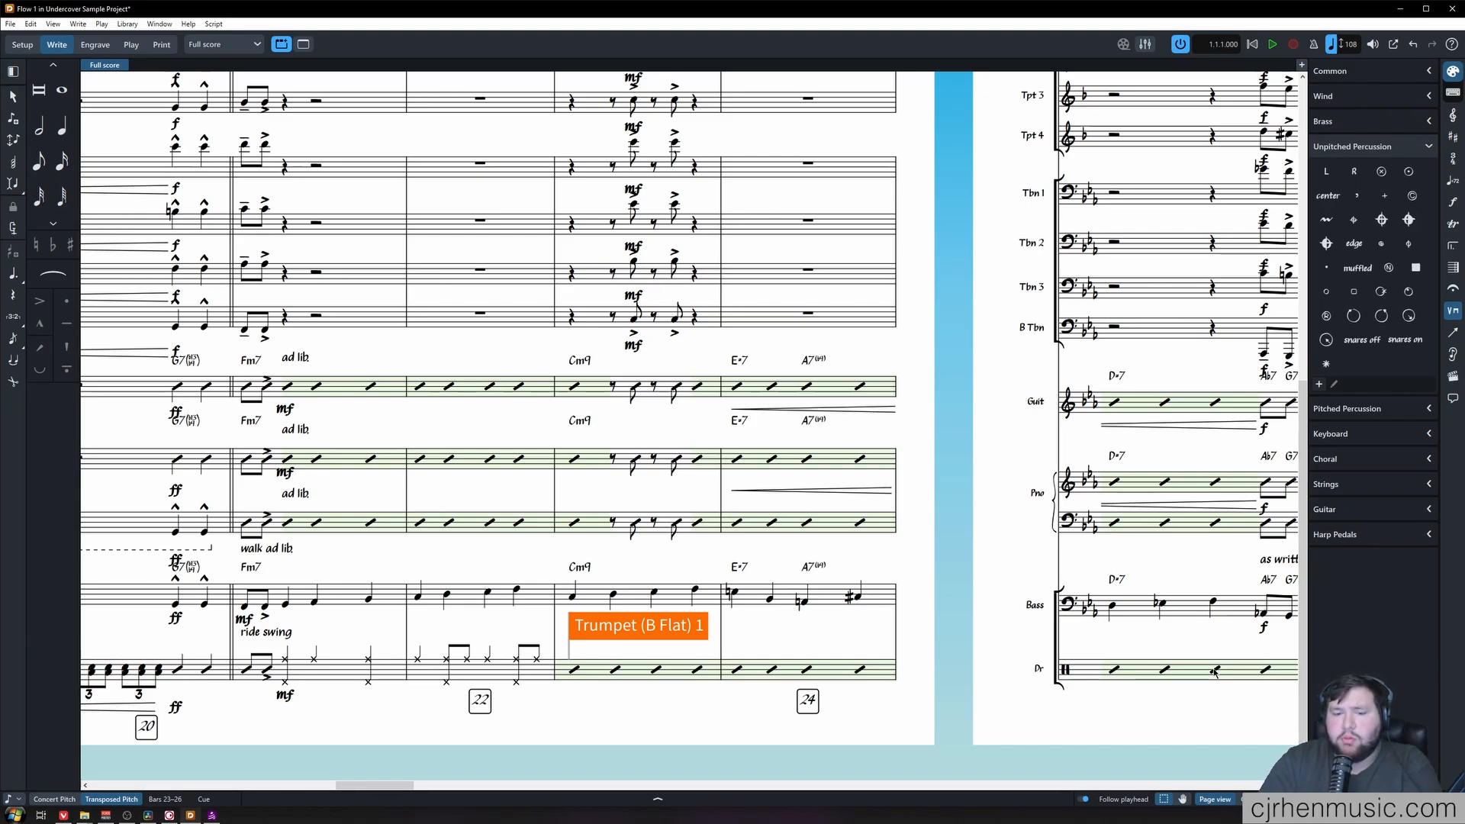
# Turn on the display of cues for the Full score layout in Layout Options.
pyautogui.hotkey('ctrl', 'shift', 'l')
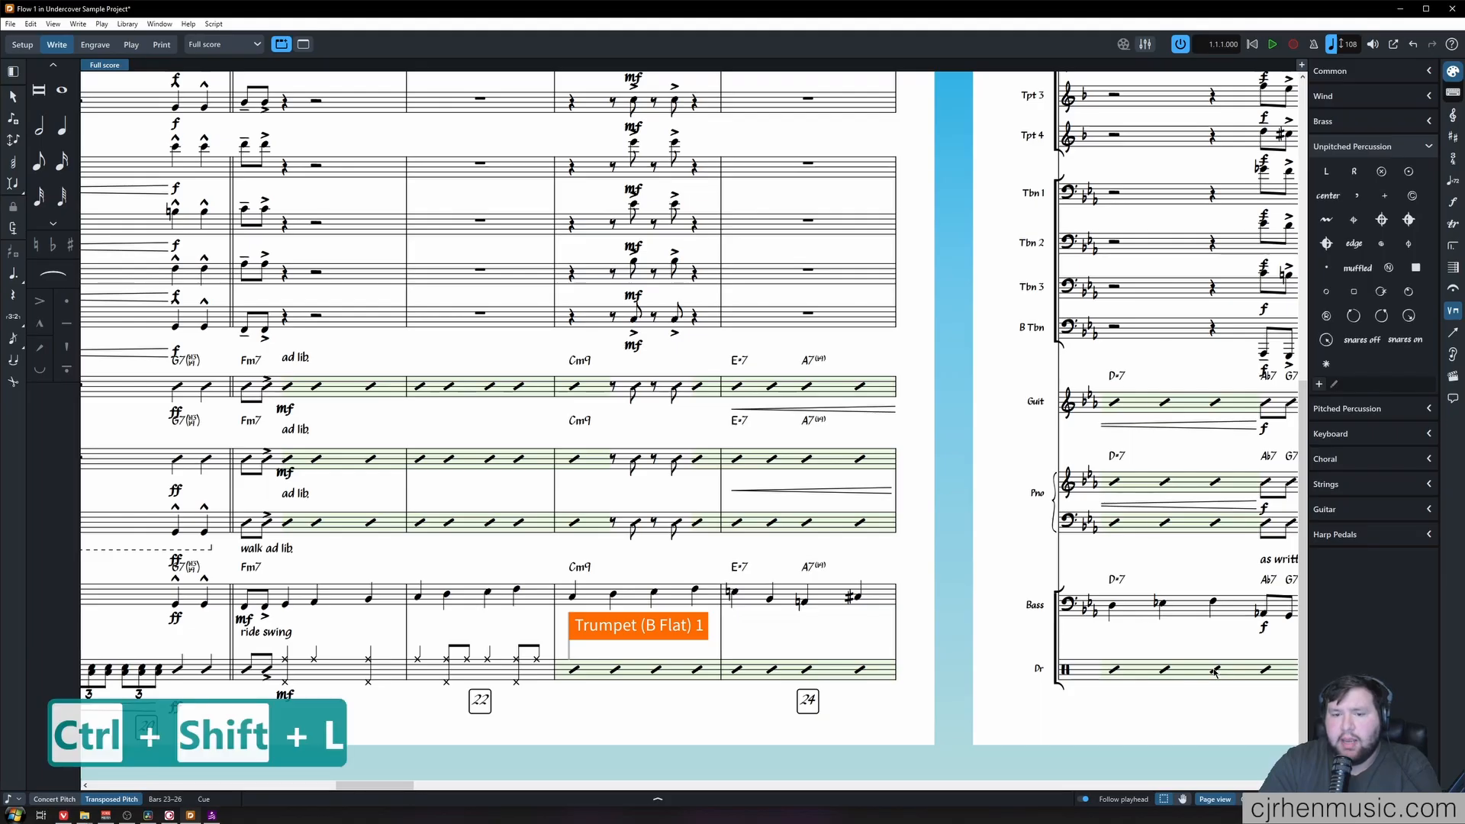
pyautogui.write('cues')
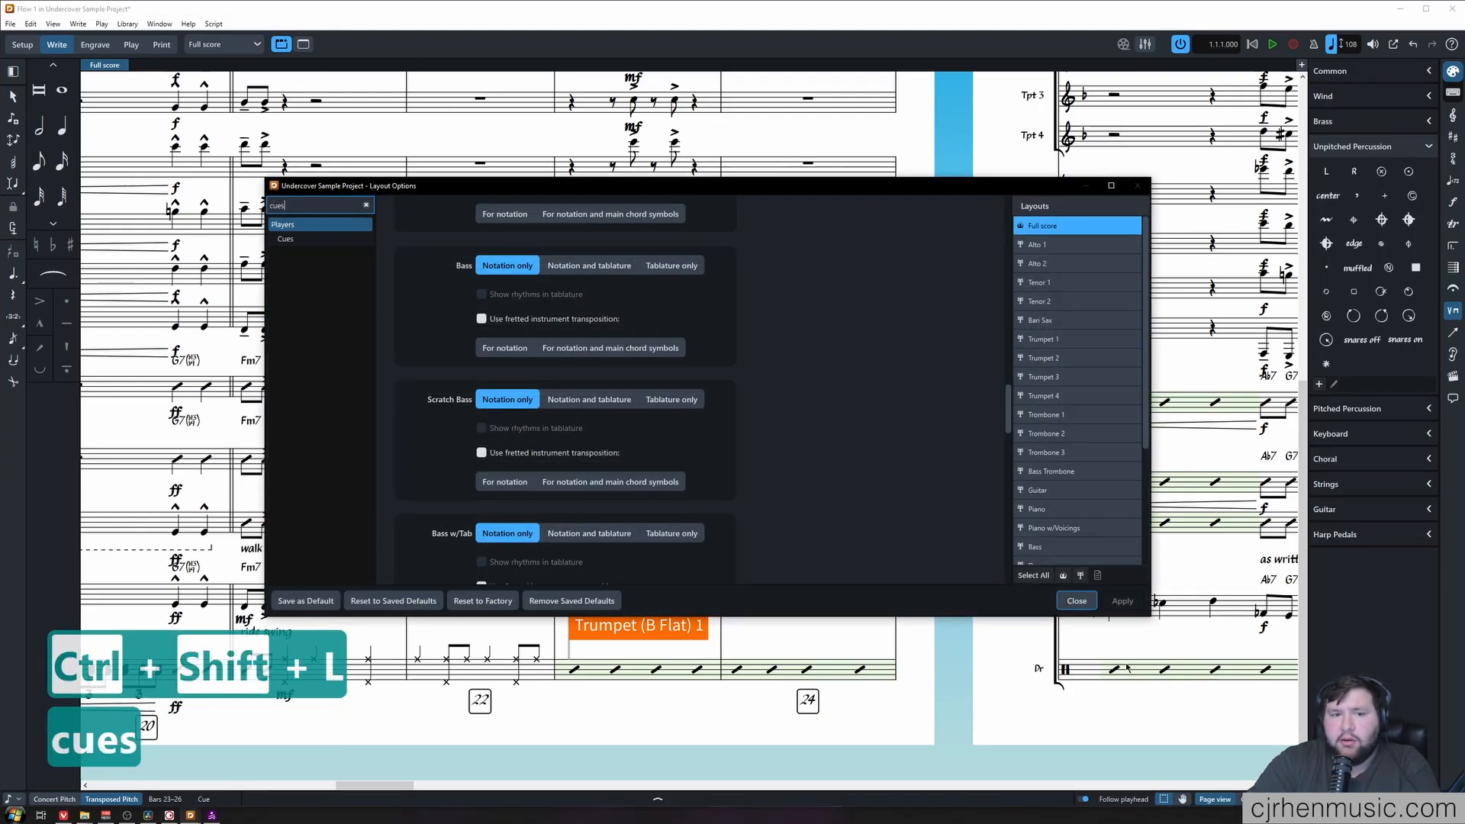
pyautogui.click(285, 238)
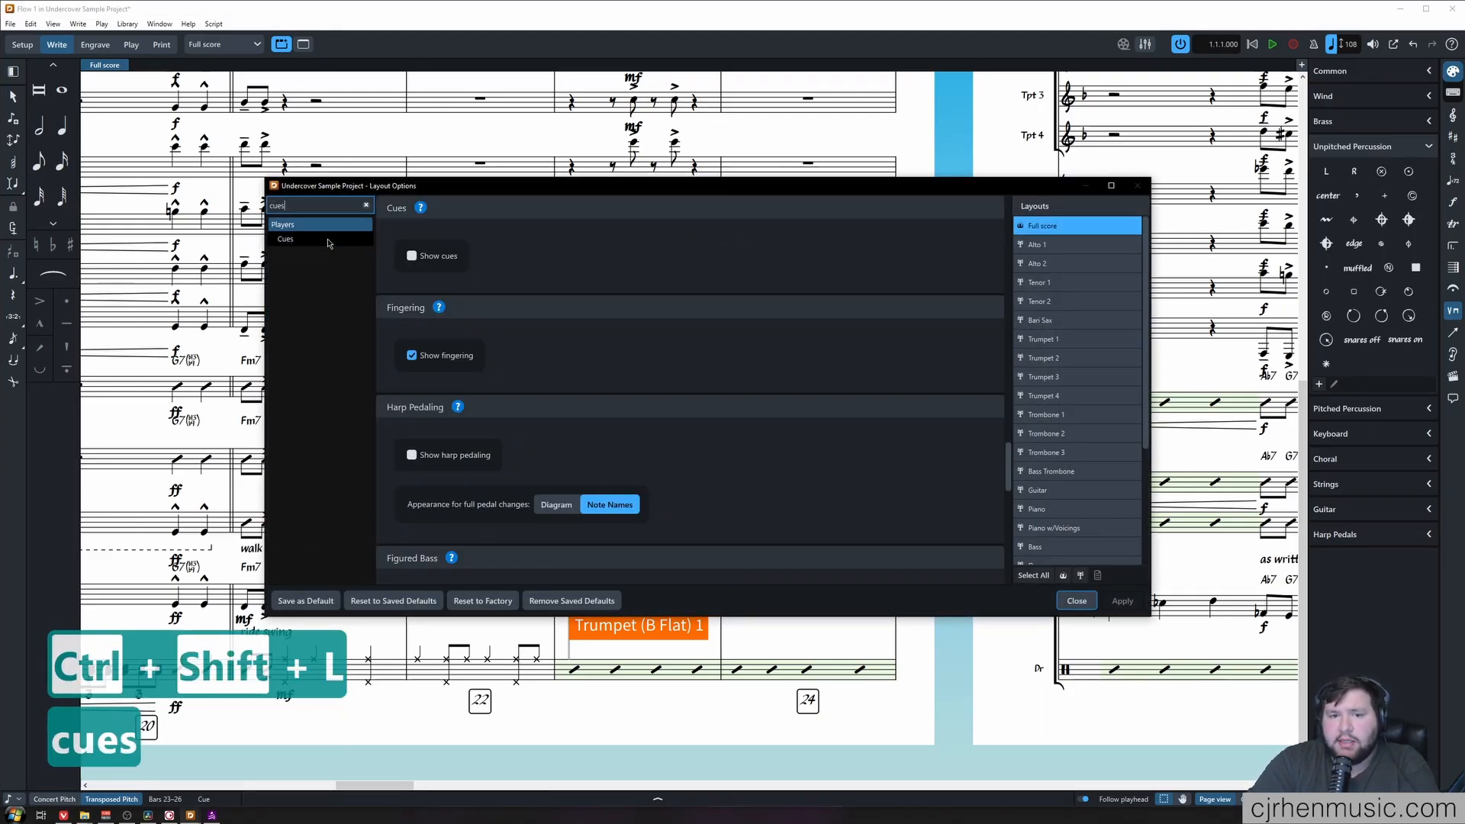
pyautogui.click(411, 257)
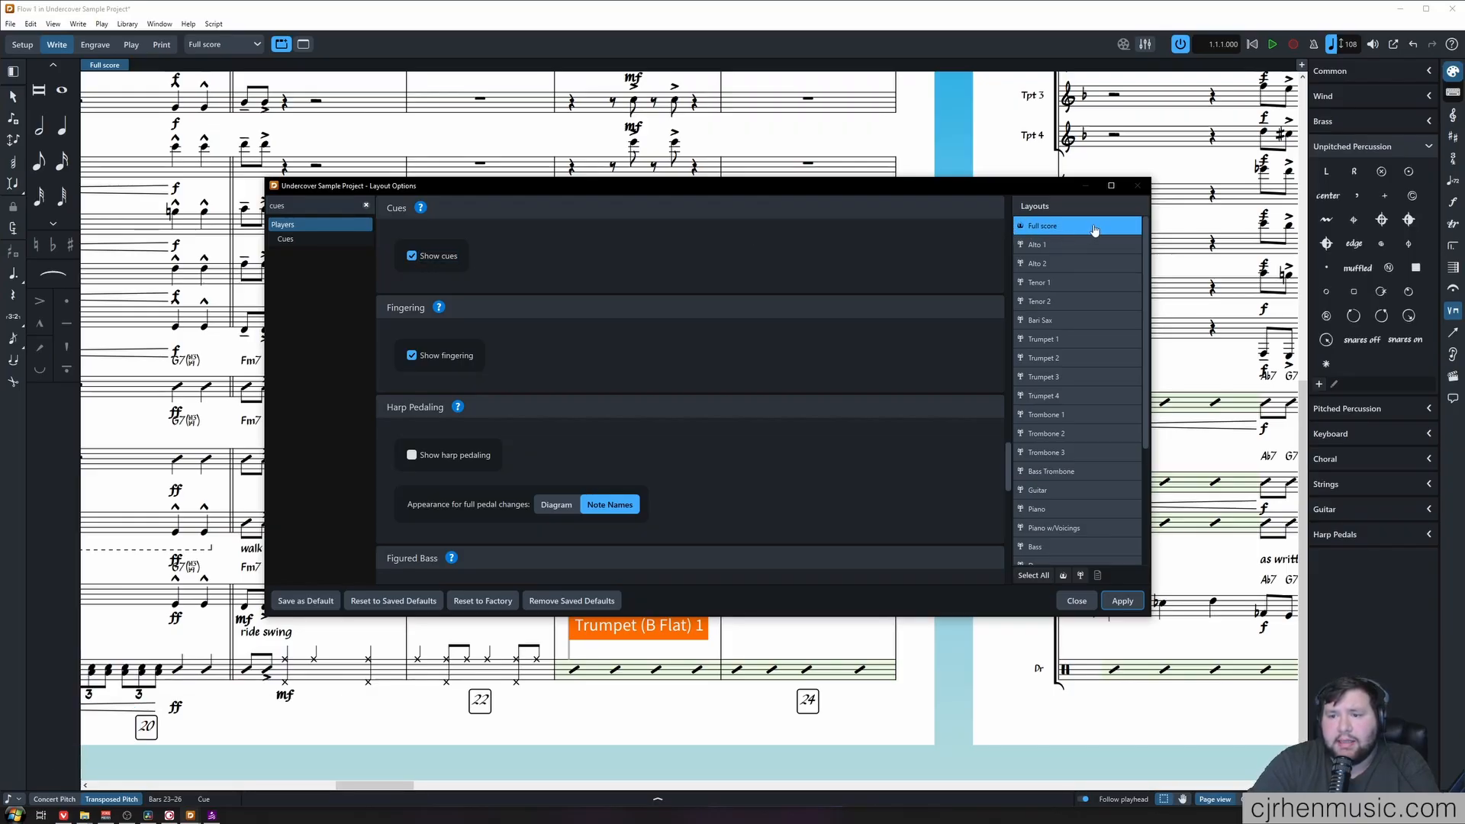
pyautogui.click(1122, 602)
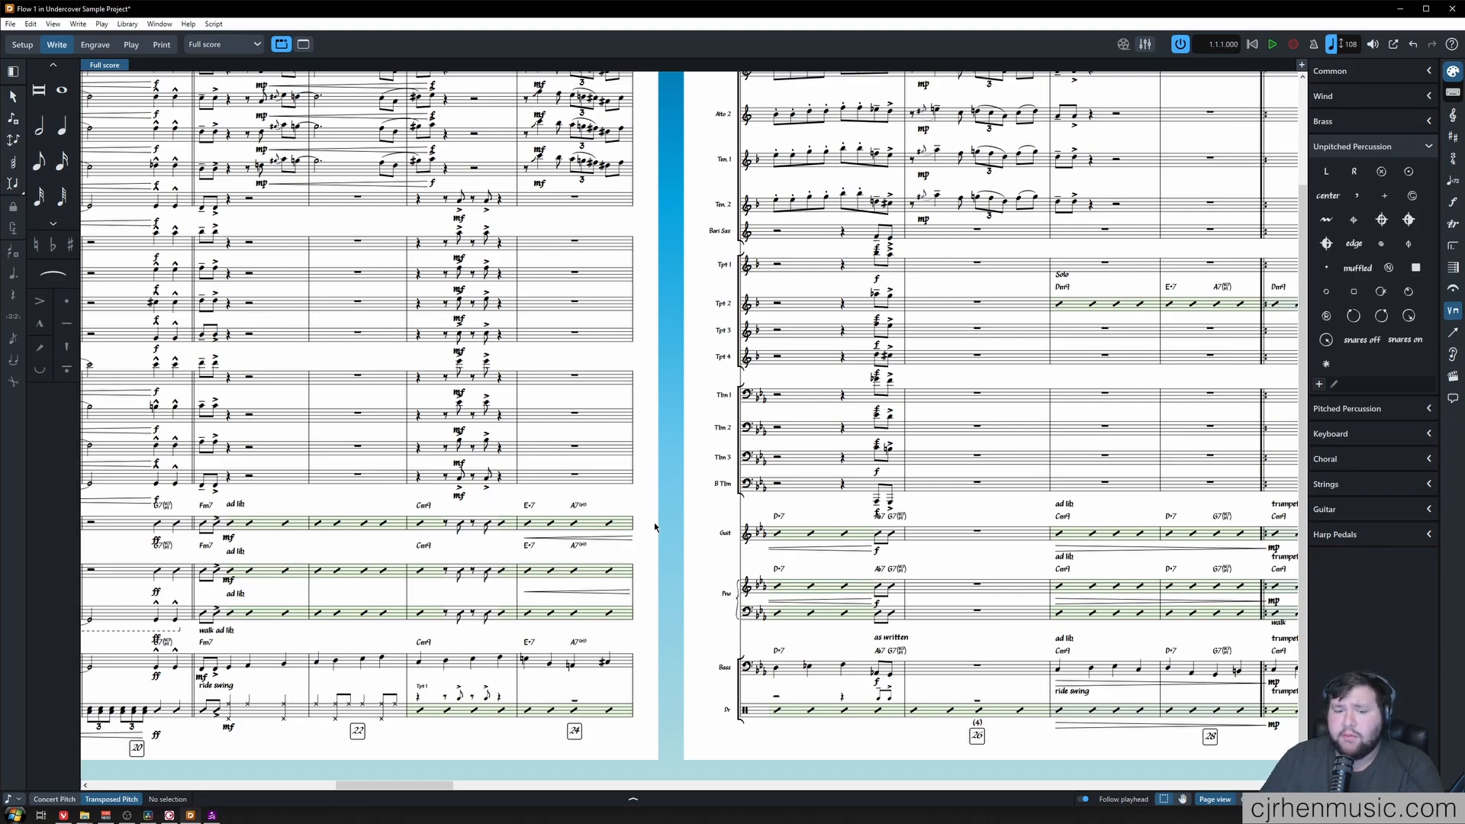
pyautogui.click(203, 572)
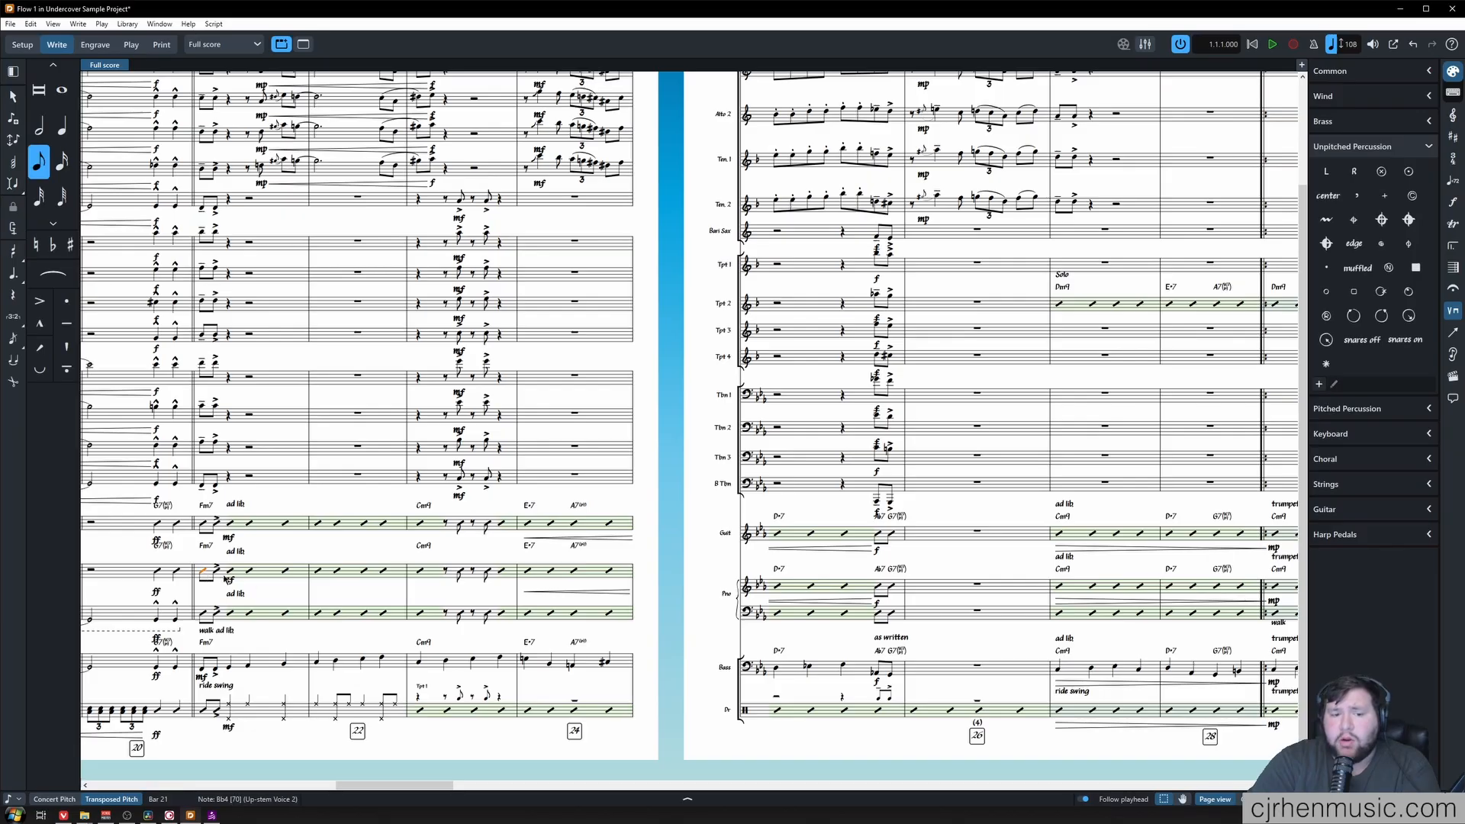
pyautogui.keyDown('shift'); pyautogui.click(1239, 590); pyautogui.keyUp('shift')
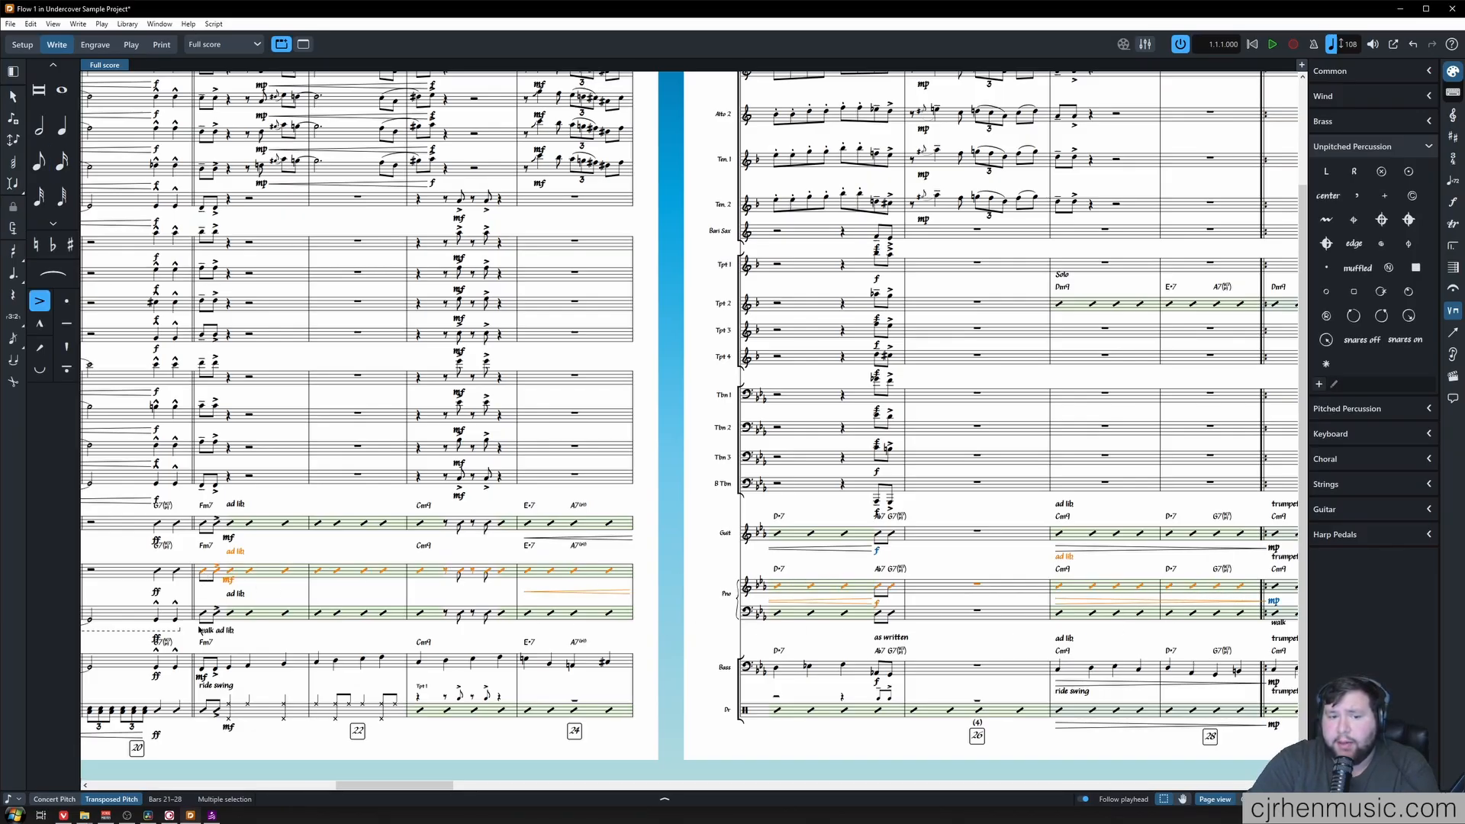
pyautogui.click(1260, 641)
pyautogui.scroll(-1, 1260, 641)
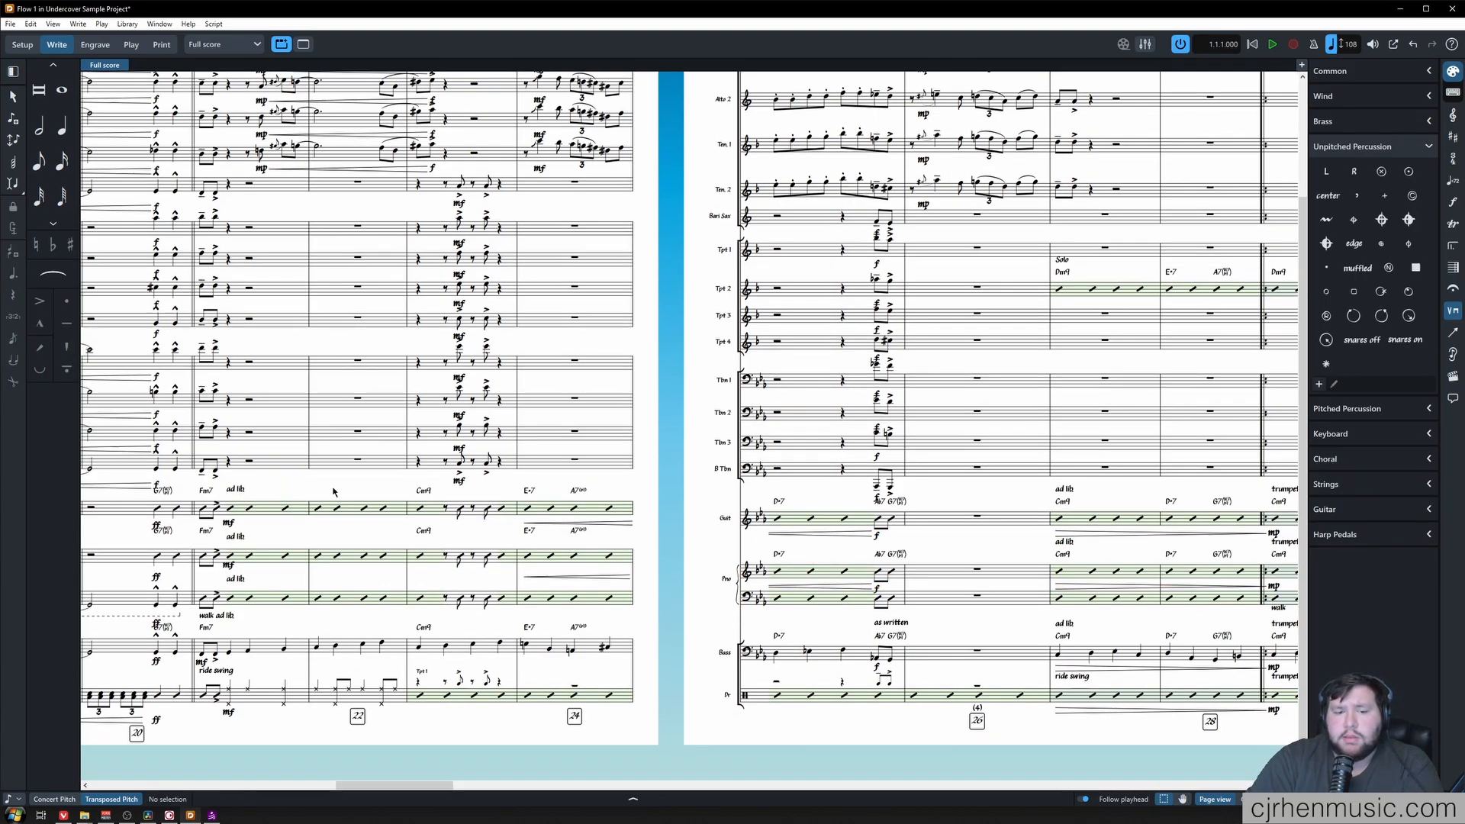
# Add a numbered bar region (num) to the guitar staff across bars 21 to 28.
pyautogui.click(204, 510)
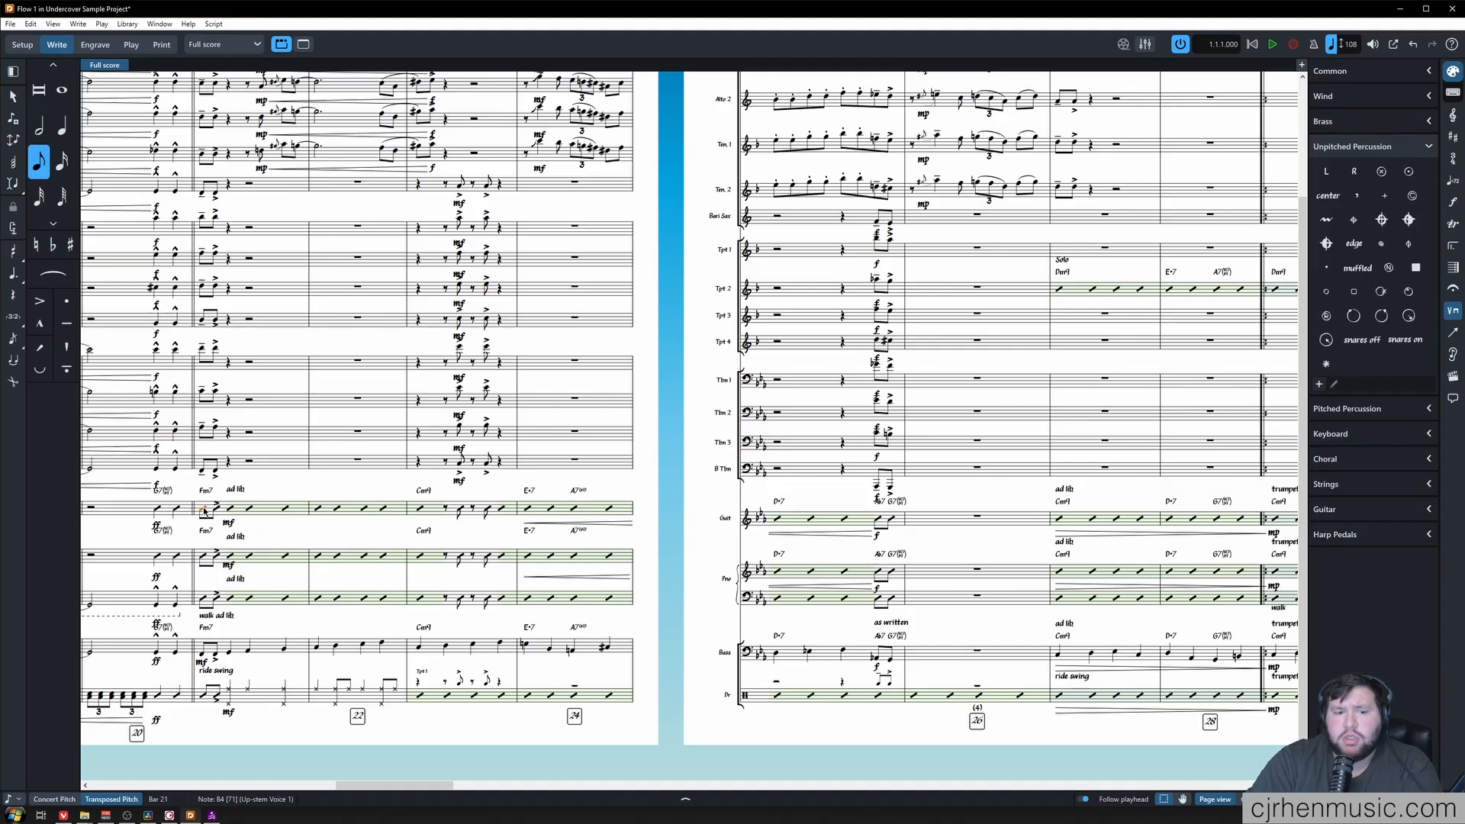
pyautogui.keyDown('shift'); pyautogui.click(1237, 522); pyautogui.keyUp('shift')
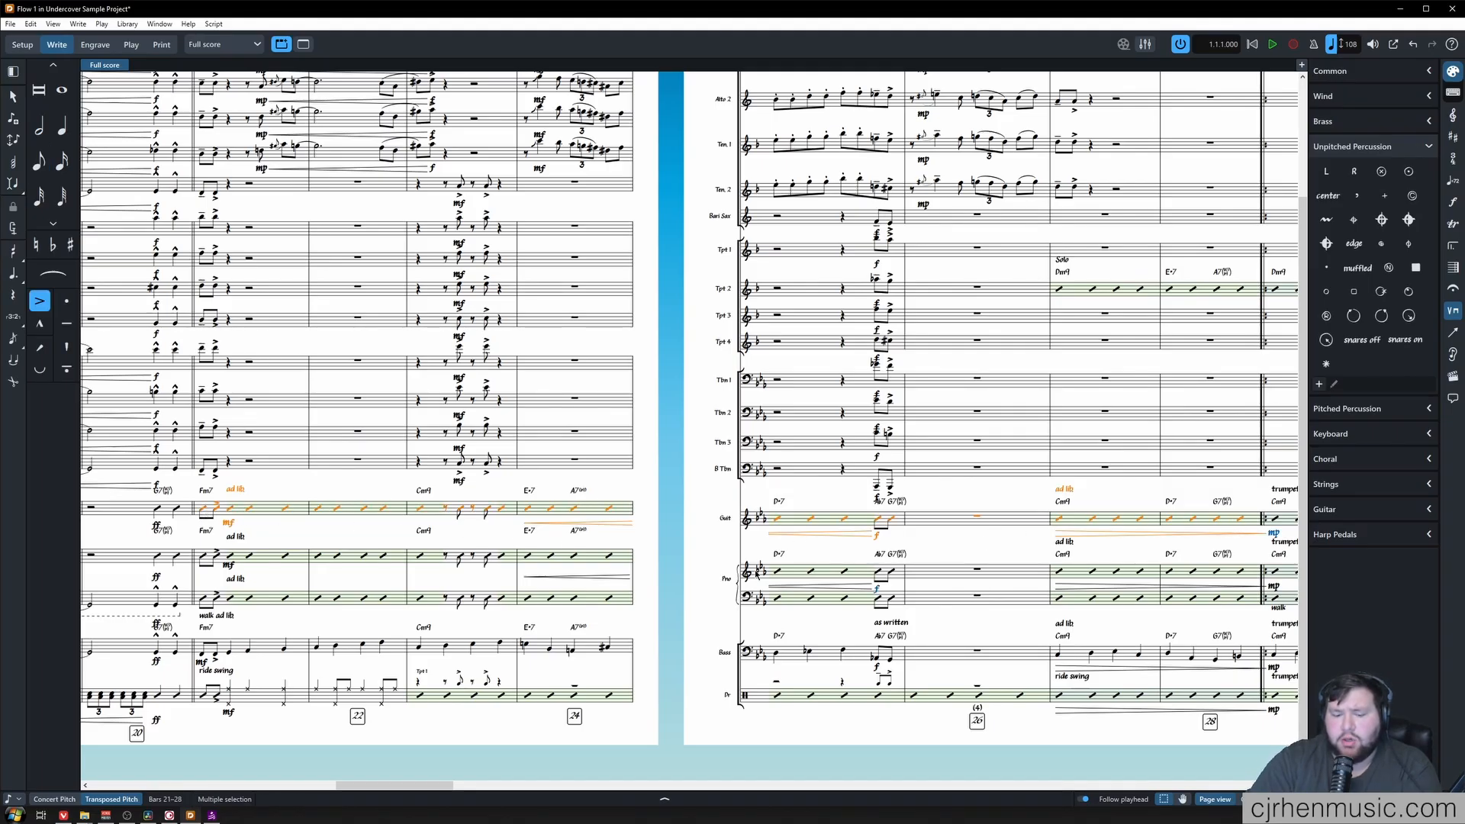
pyautogui.hotkey('shift', 'r')
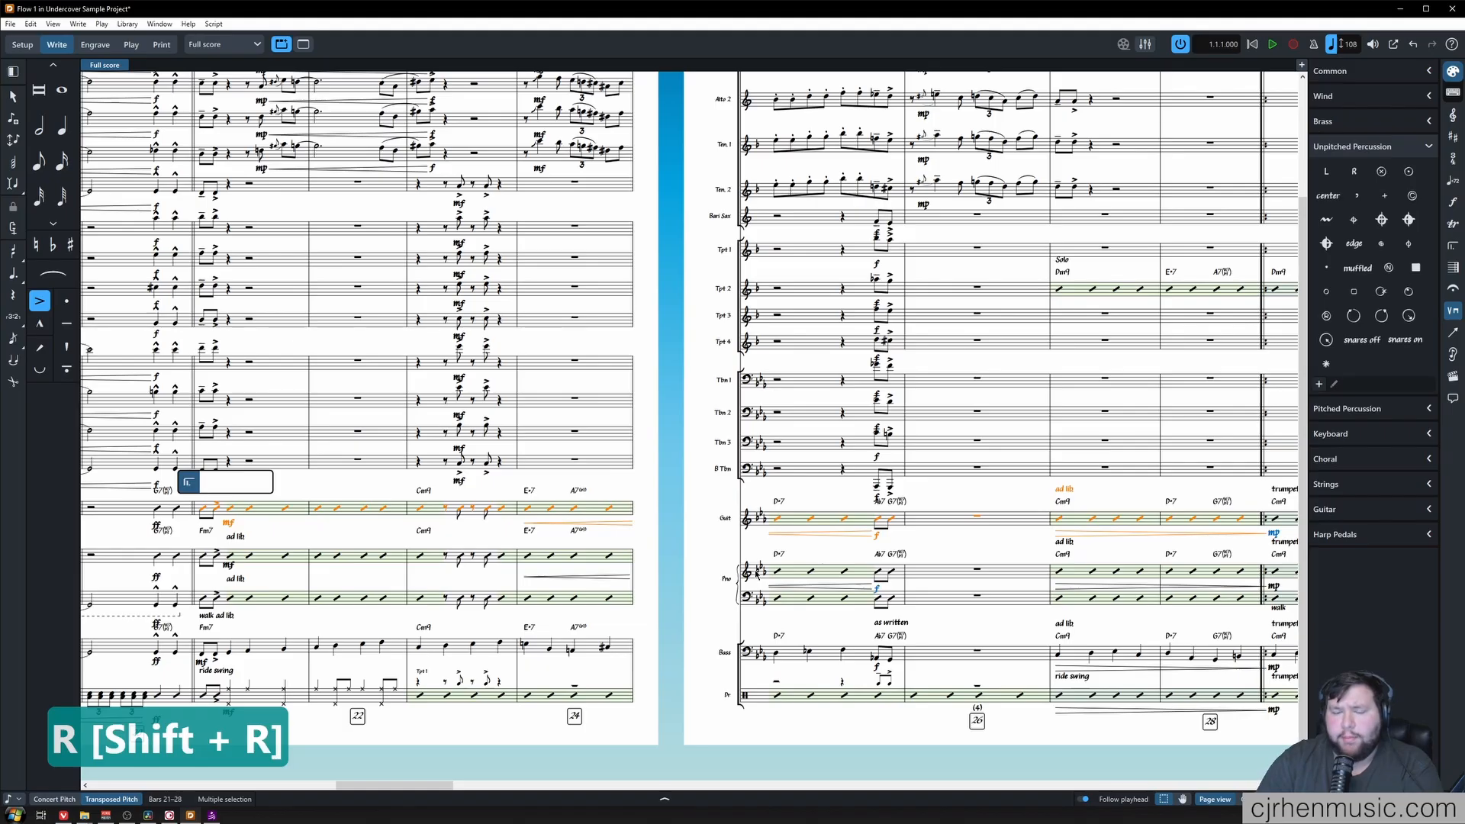
pyautogui.write('num')
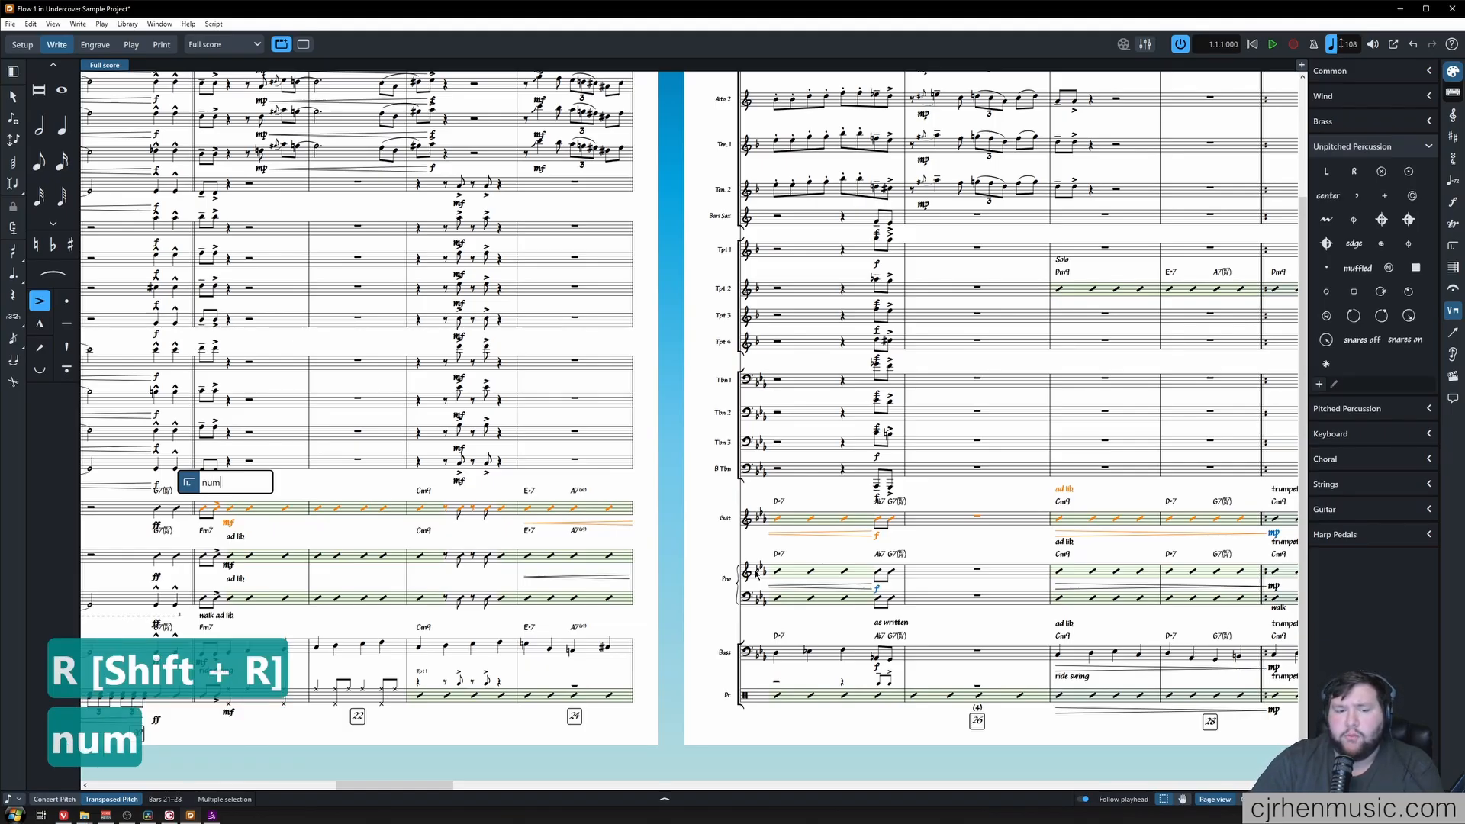
pyautogui.press('Return')
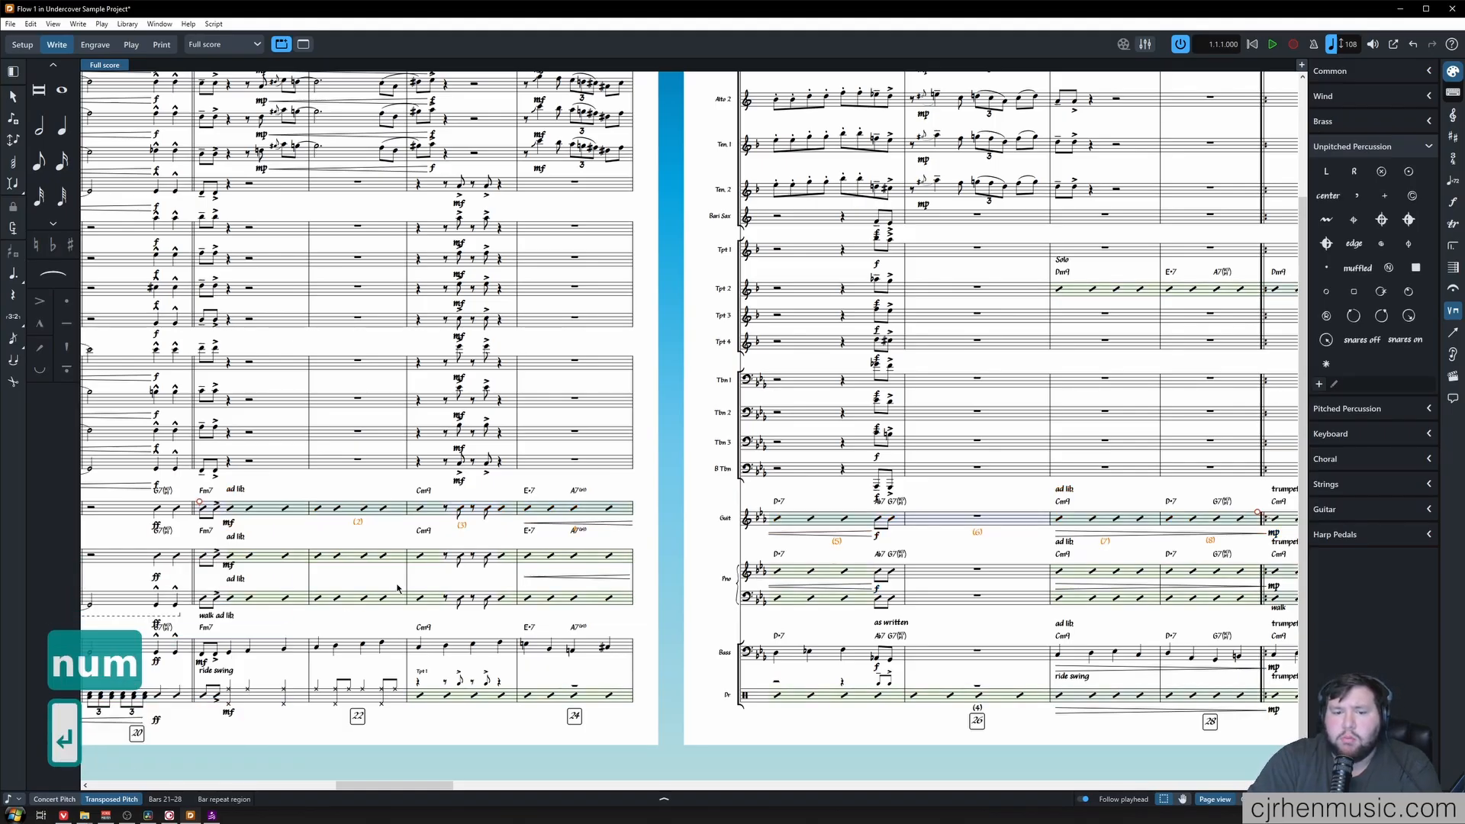
pyautogui.click(486, 534)
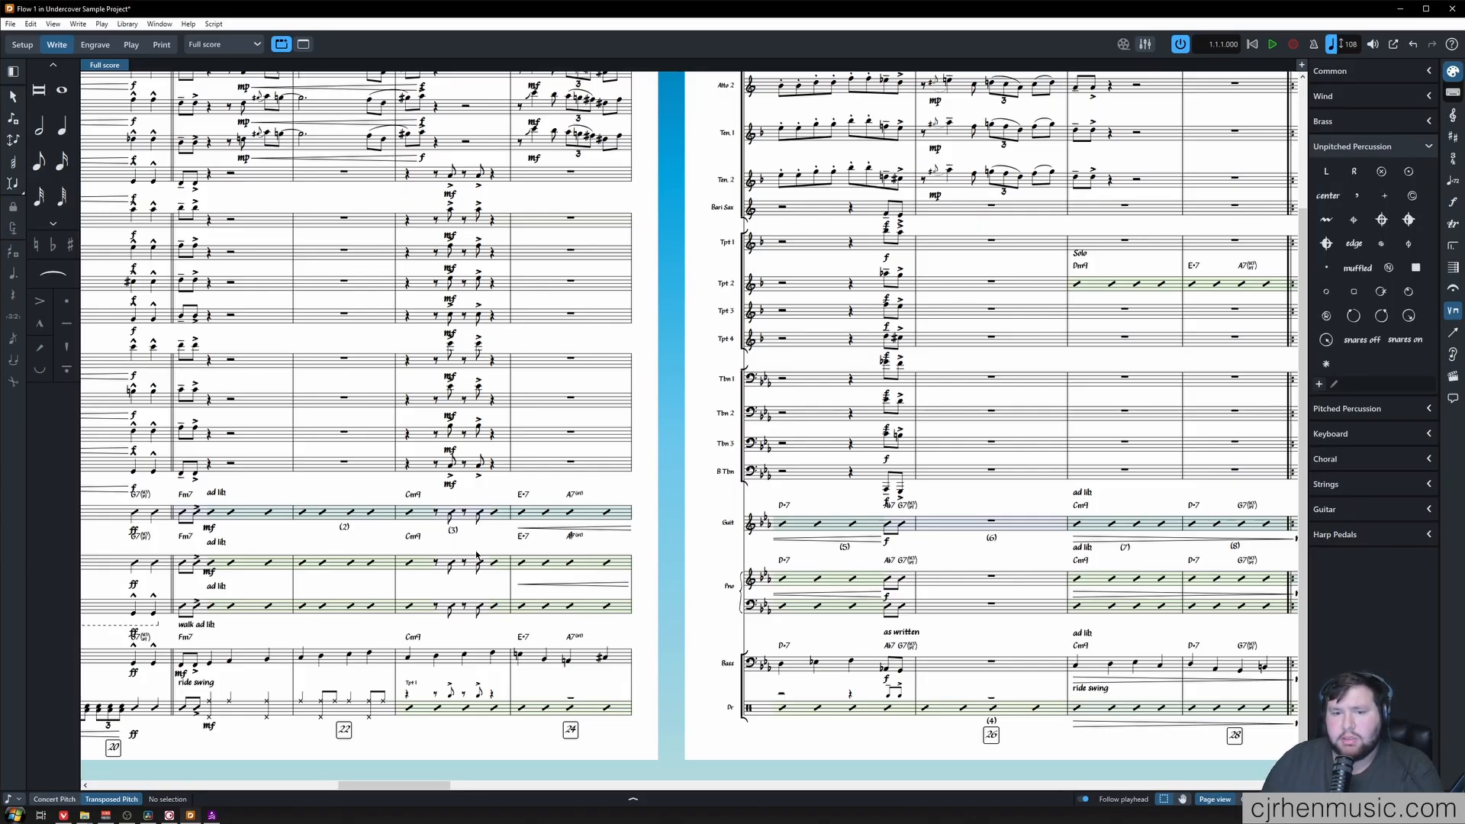
# Set numbered bar regions to number every 4 bars in Engraving Options, review the other bar count options and apply the change.
pyautogui.hotkey('ctrl', 'shift', 'e')
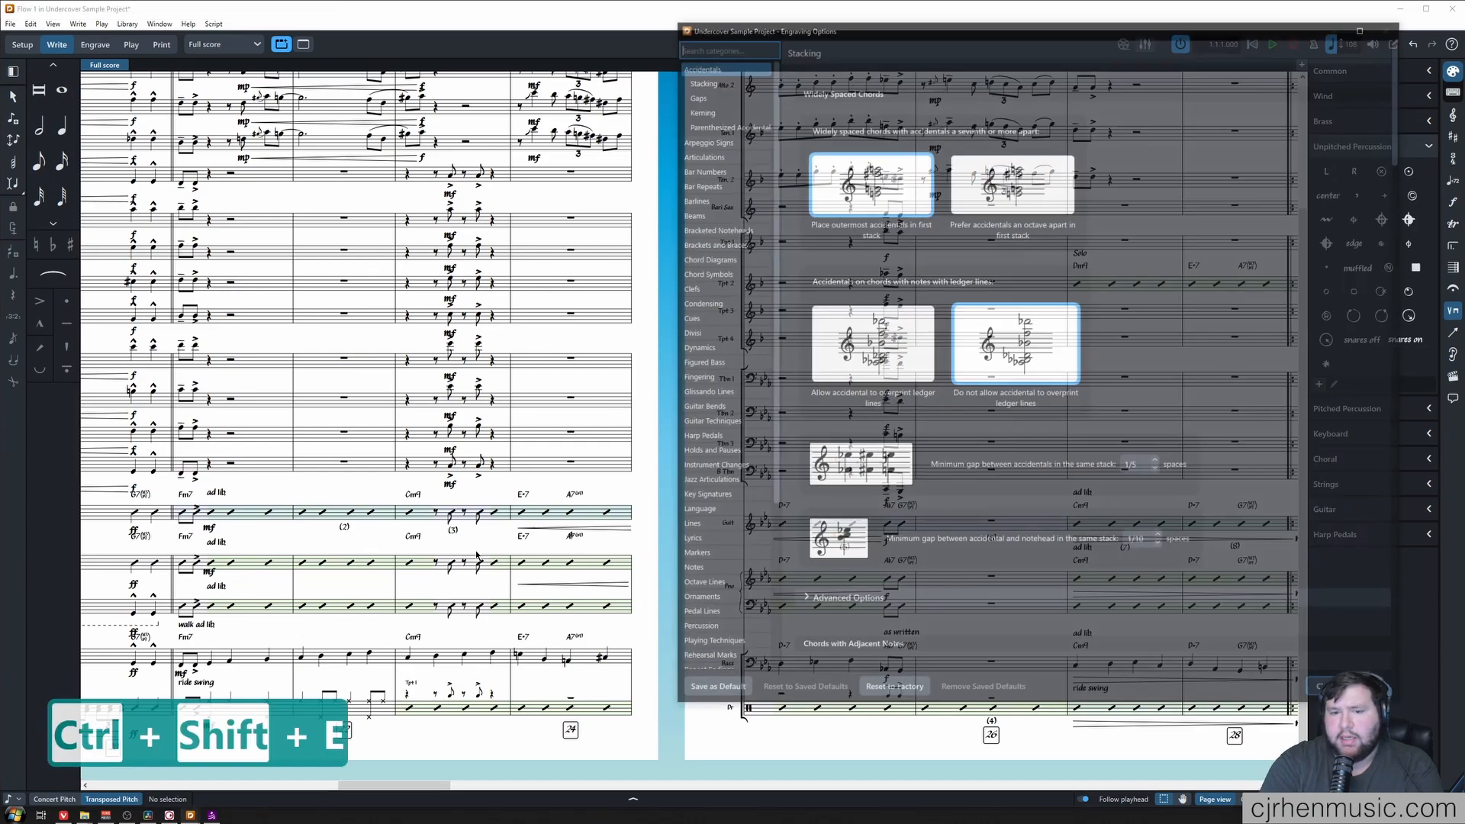
pyautogui.write('numb')
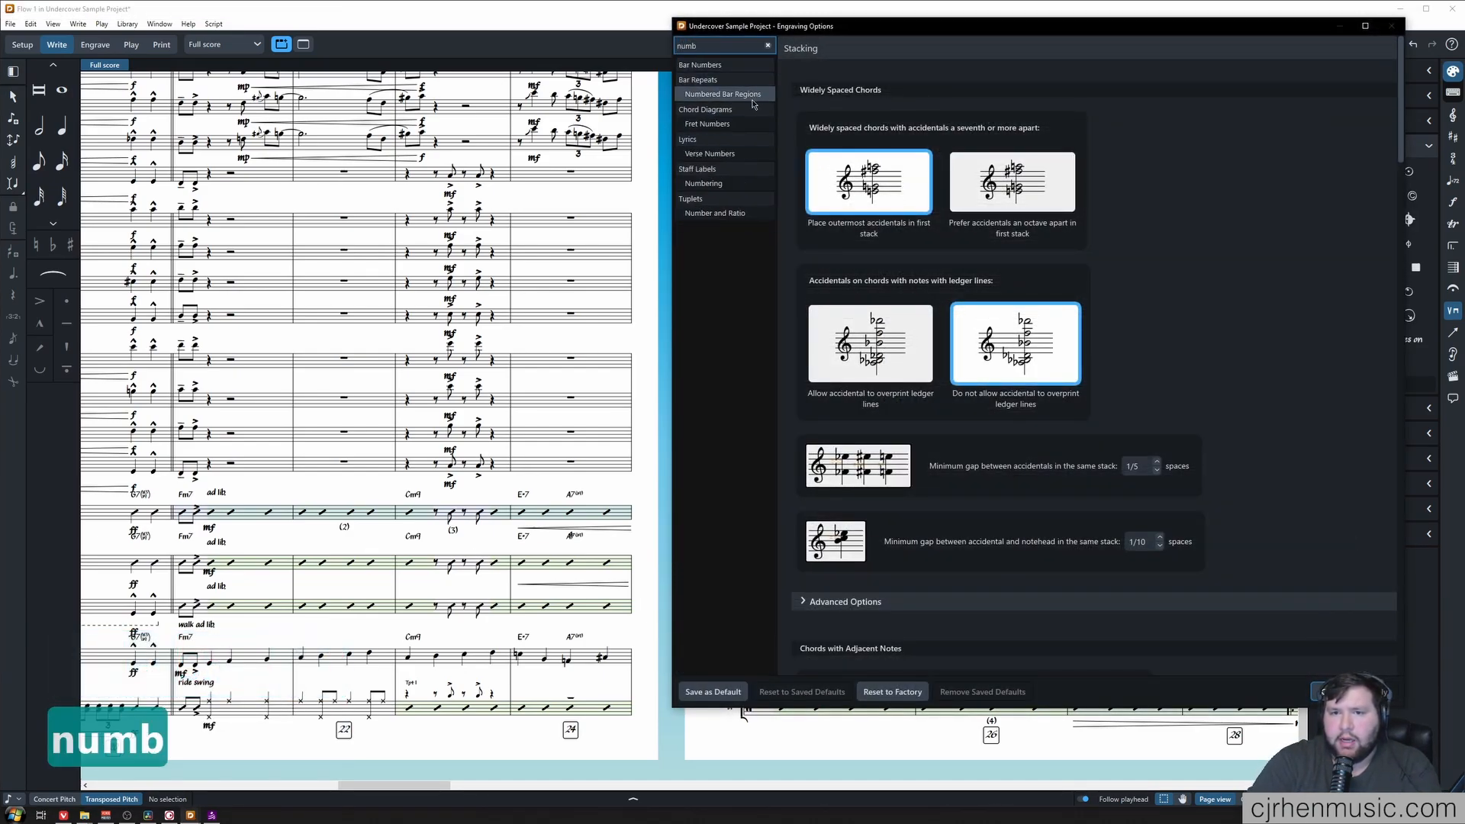
pyautogui.click(759, 81)
pyautogui.moveTo(890, 31); pyautogui.dragTo(669, 36)
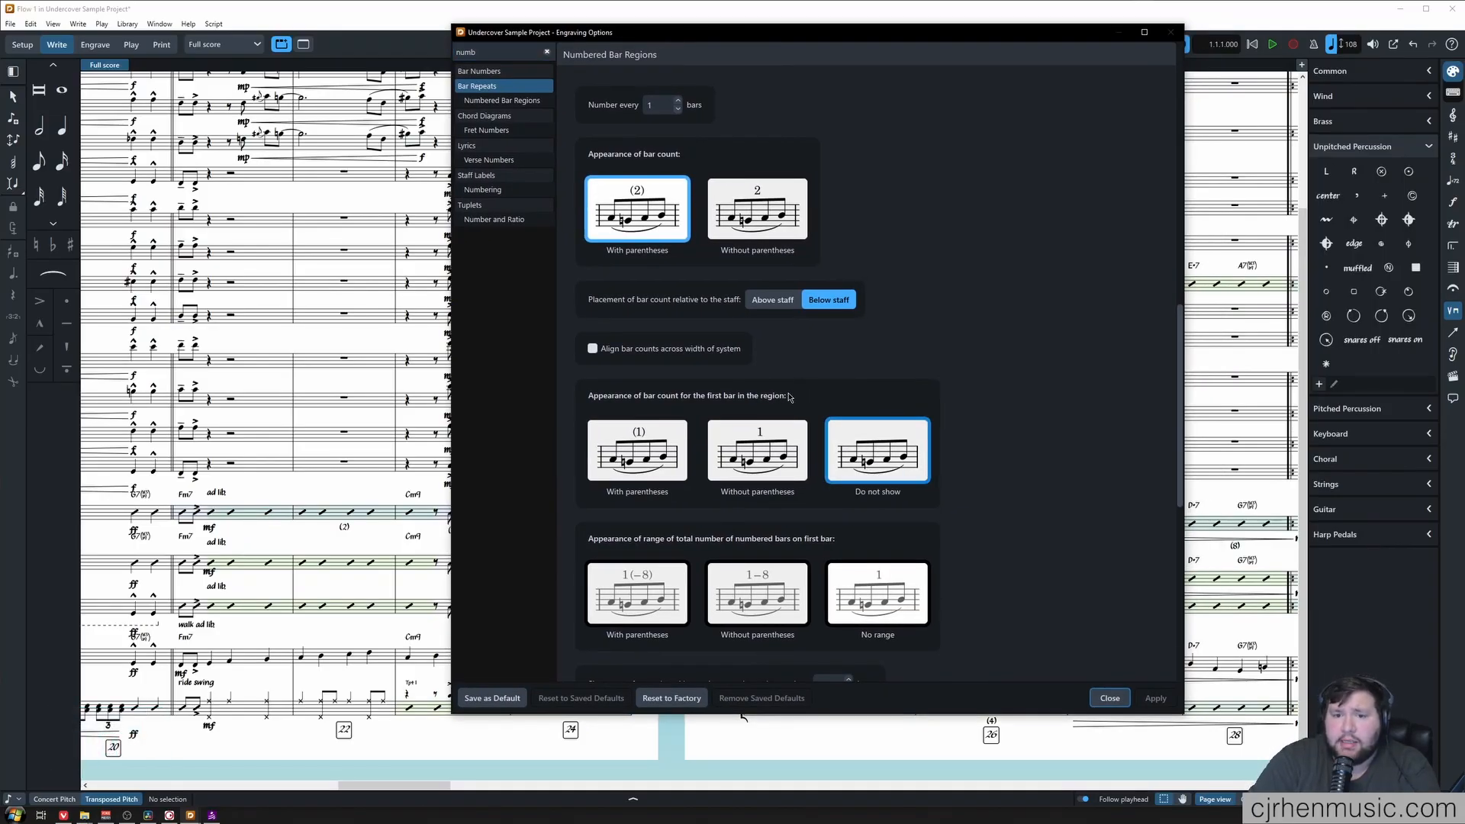
pyautogui.doubleClick(654, 103)
pyautogui.write('4')
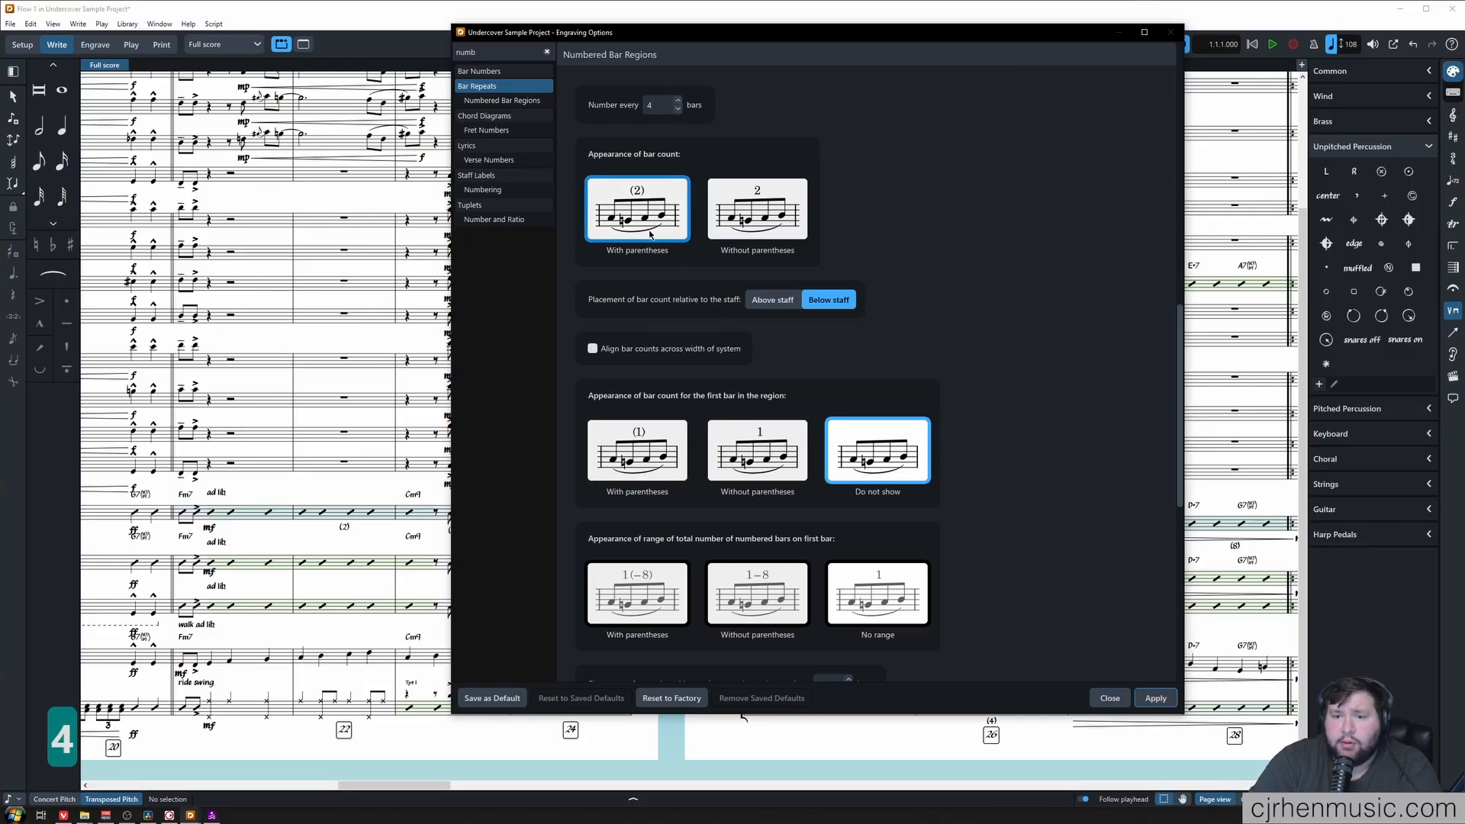
pyautogui.scroll(-3, 953, 416)
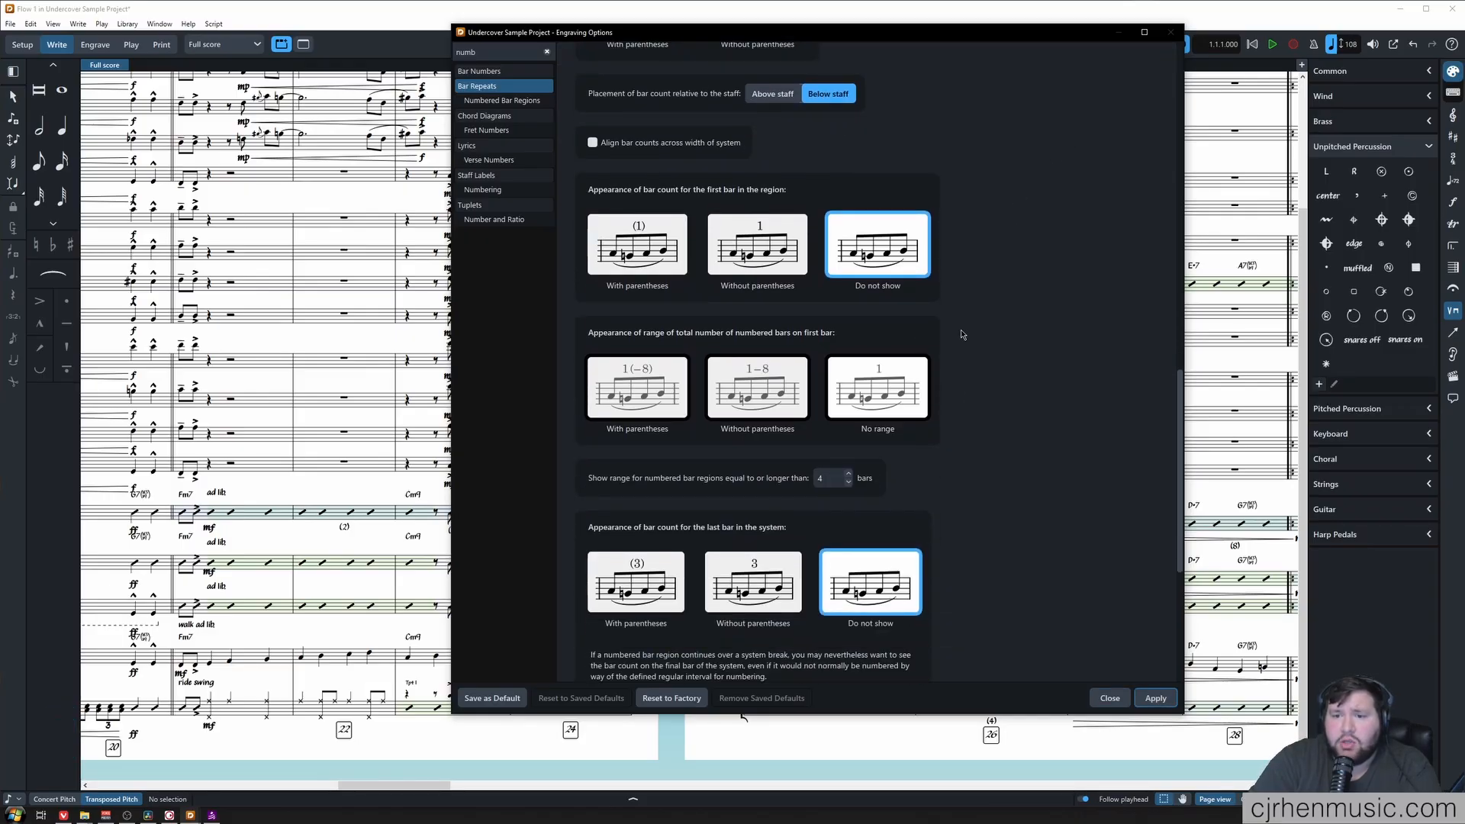
pyautogui.scroll(-4, 915, 440)
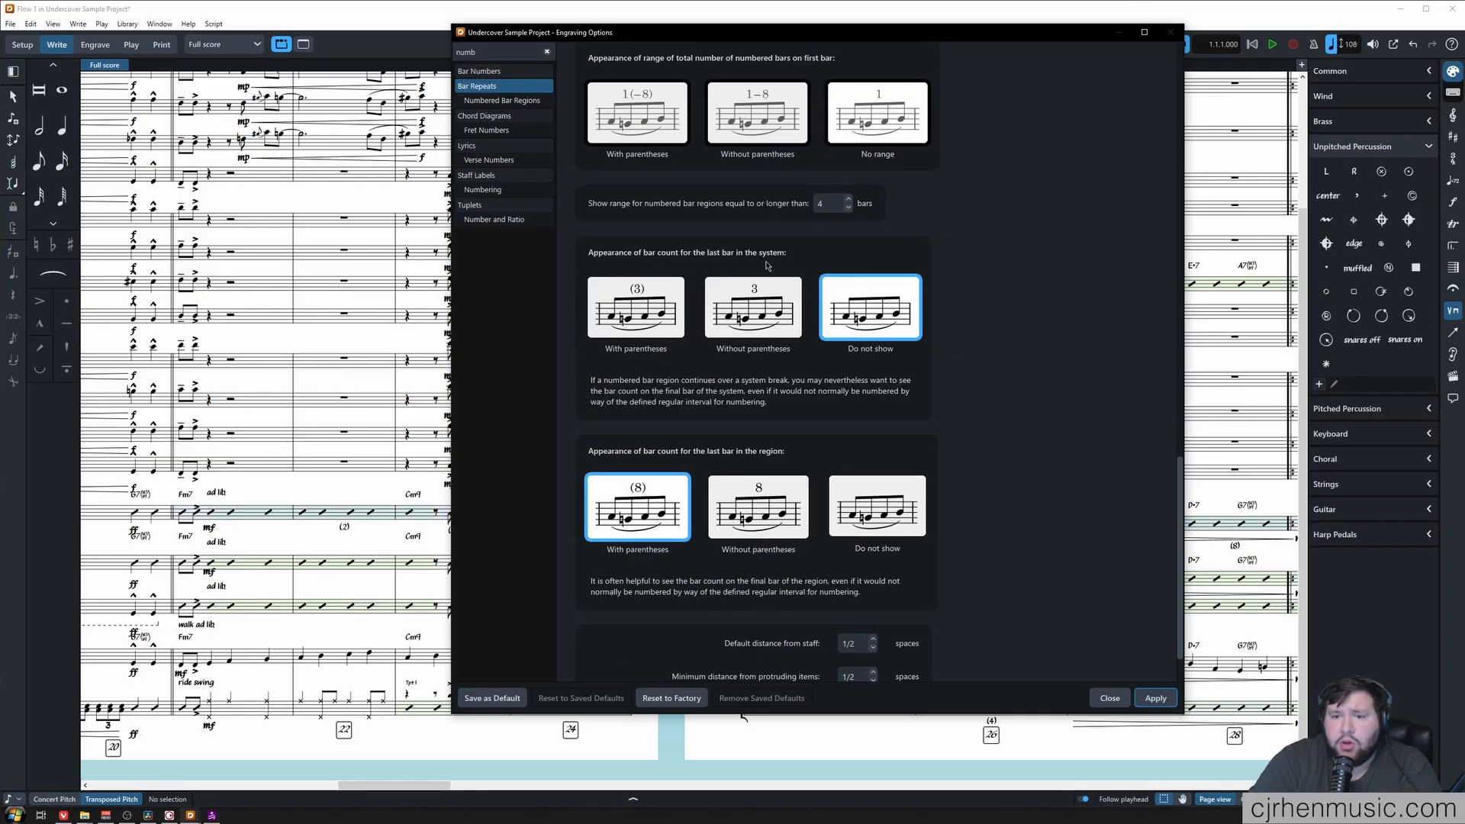
pyautogui.scroll(-1, 835, 469)
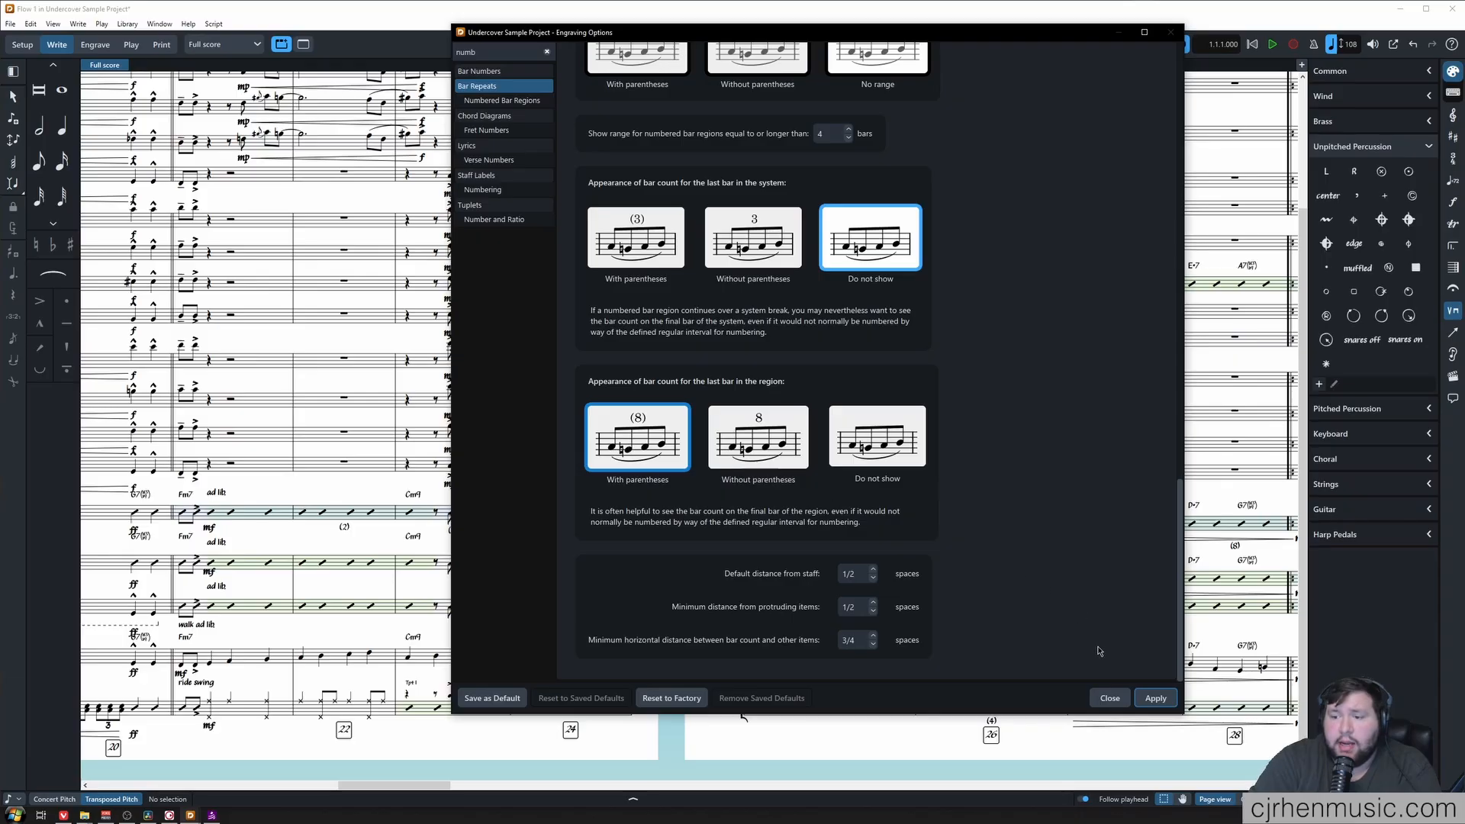
pyautogui.click(1153, 698)
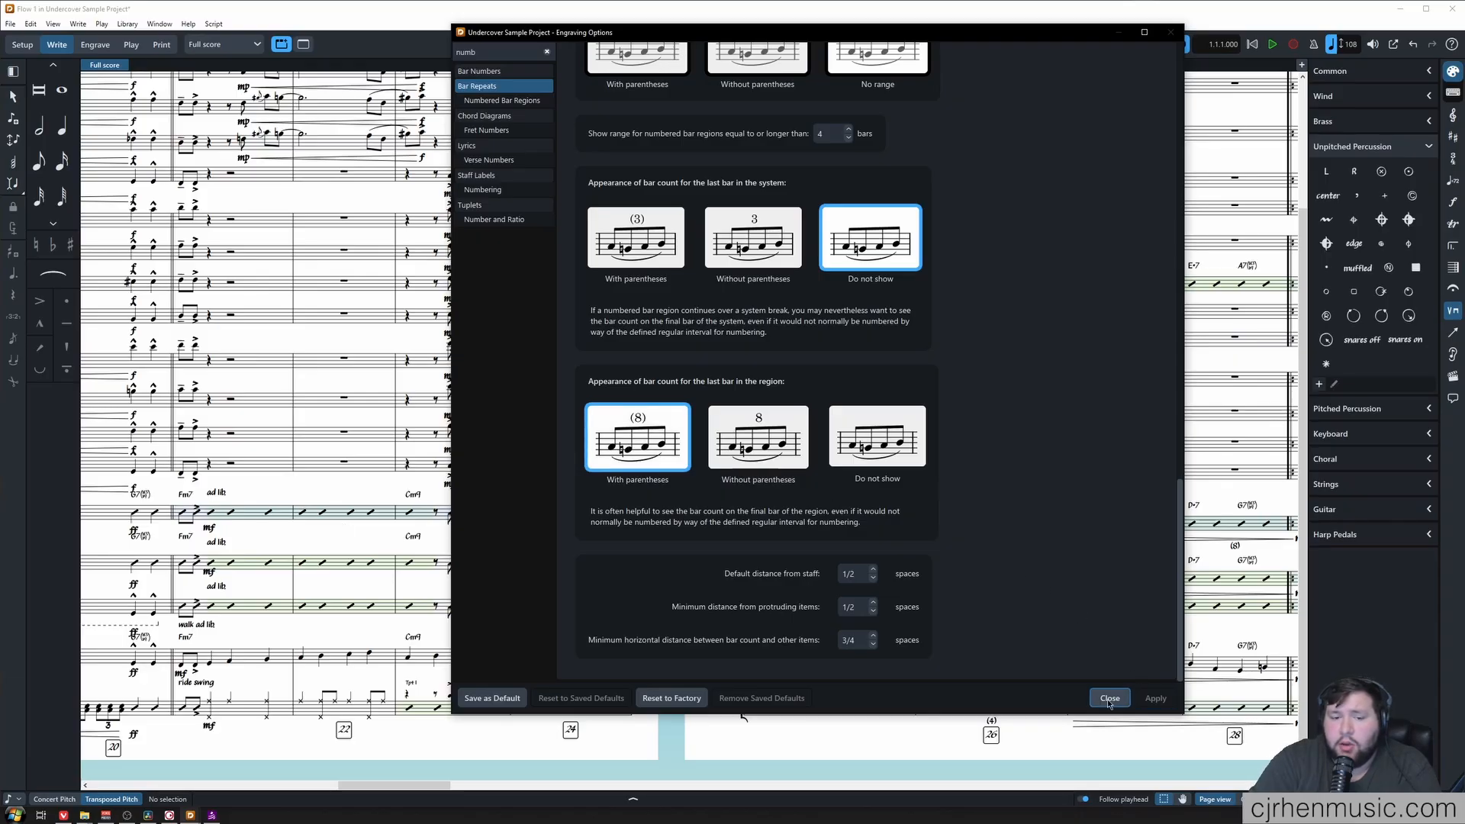
pyautogui.click(1108, 698)
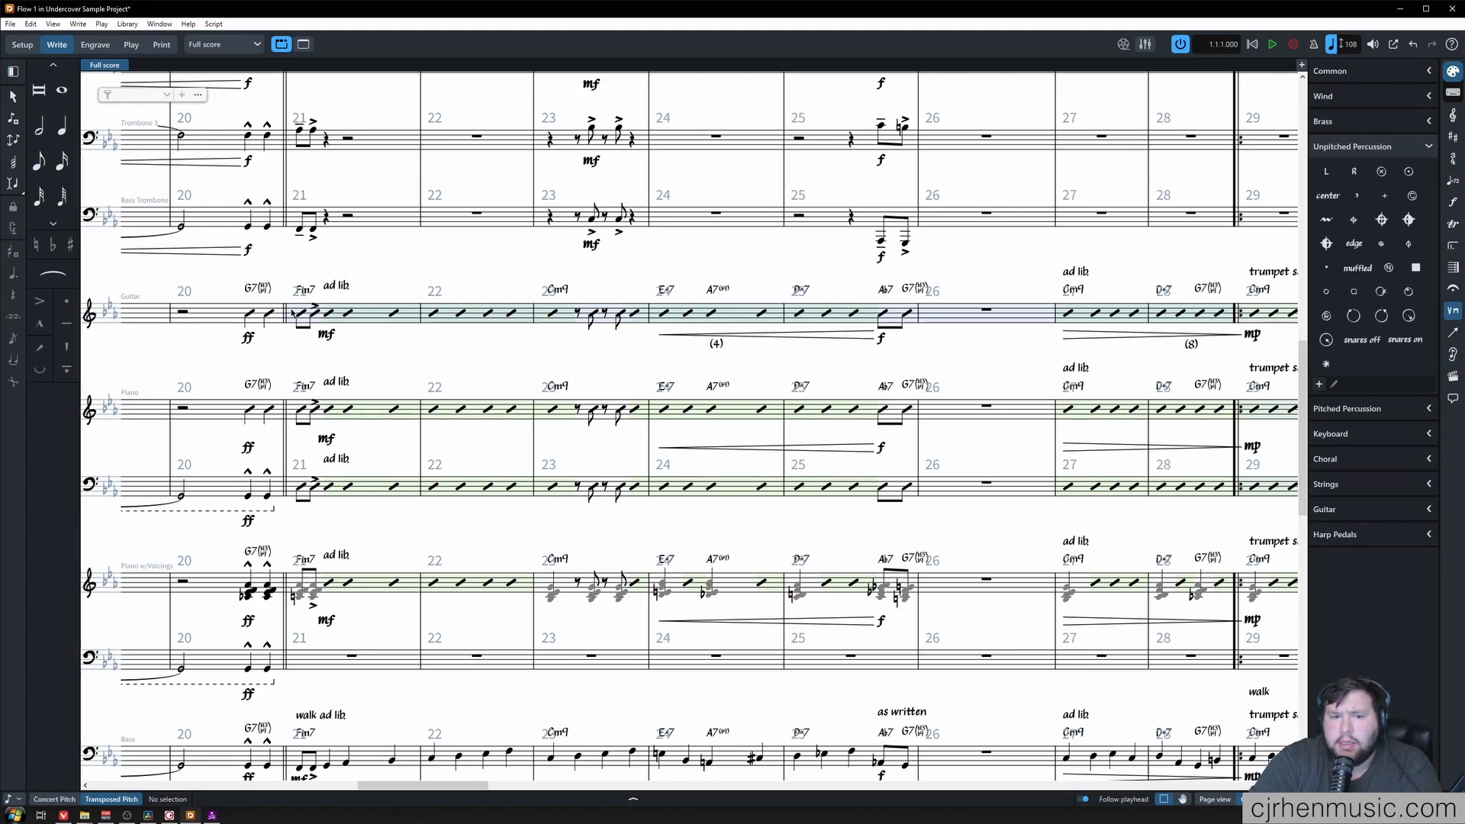
# Remove the numbered bar region from bars 21 to 28 of the guitar staff.
pyautogui.click(294, 313)
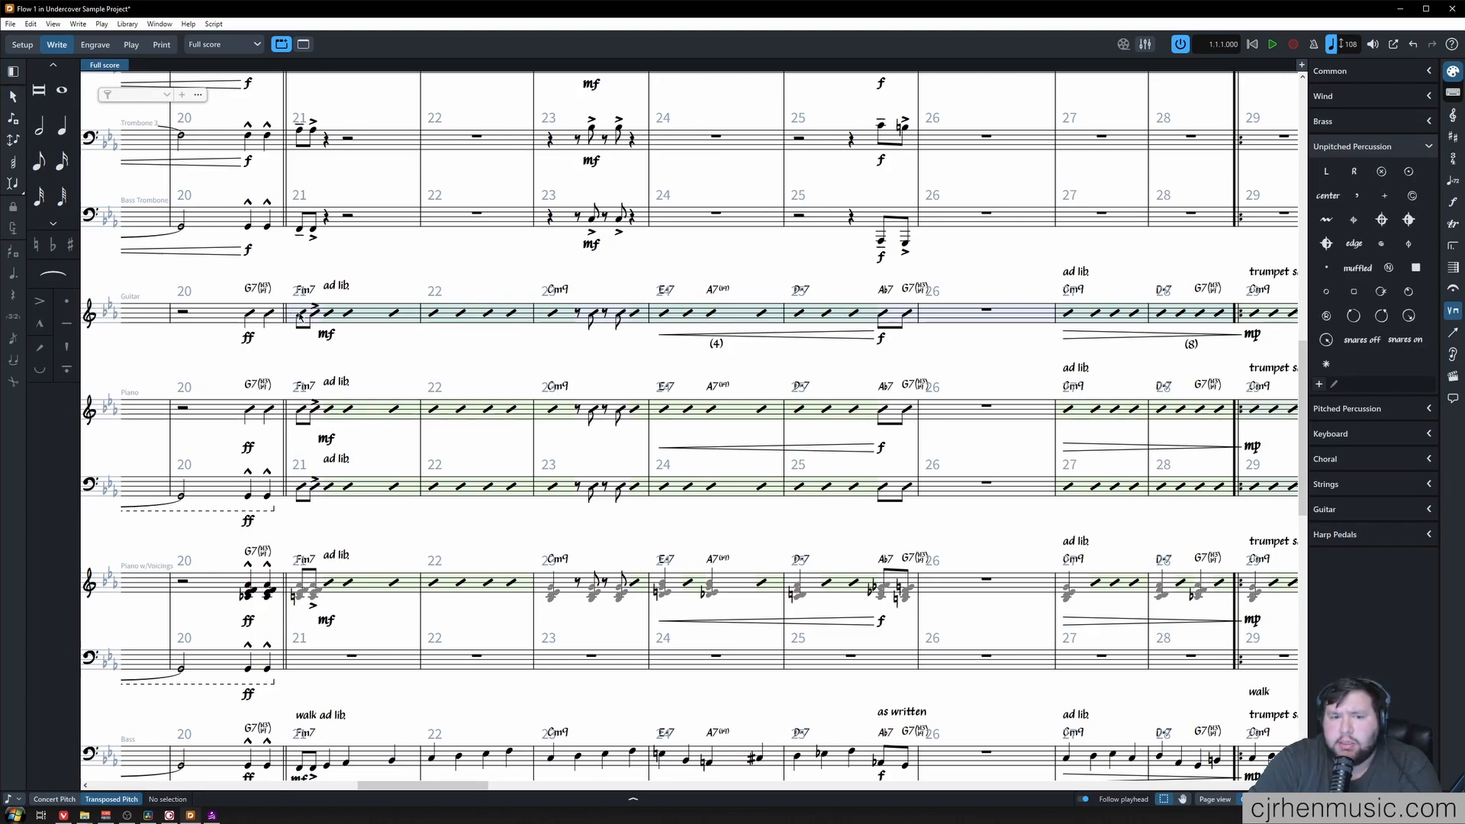
pyautogui.keyDown('shift'); pyautogui.click(1219, 316); pyautogui.keyUp('shift')
pyautogui.click(777, 350)
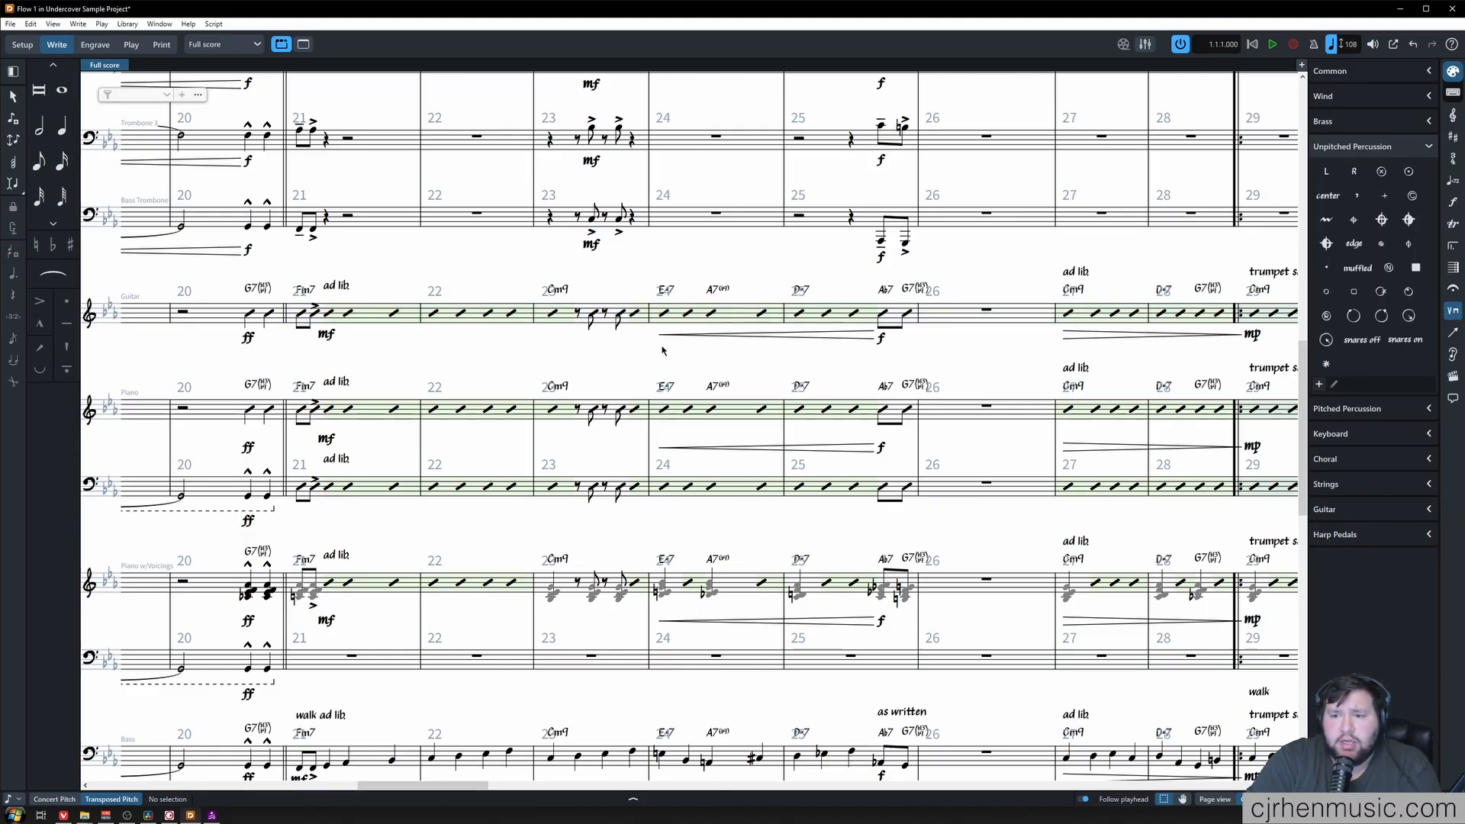
# Set the guitar slash region in bars 24 to 25 to count from 4 with count frequency 4, and enable its count appearance.
pyautogui.click(711, 316)
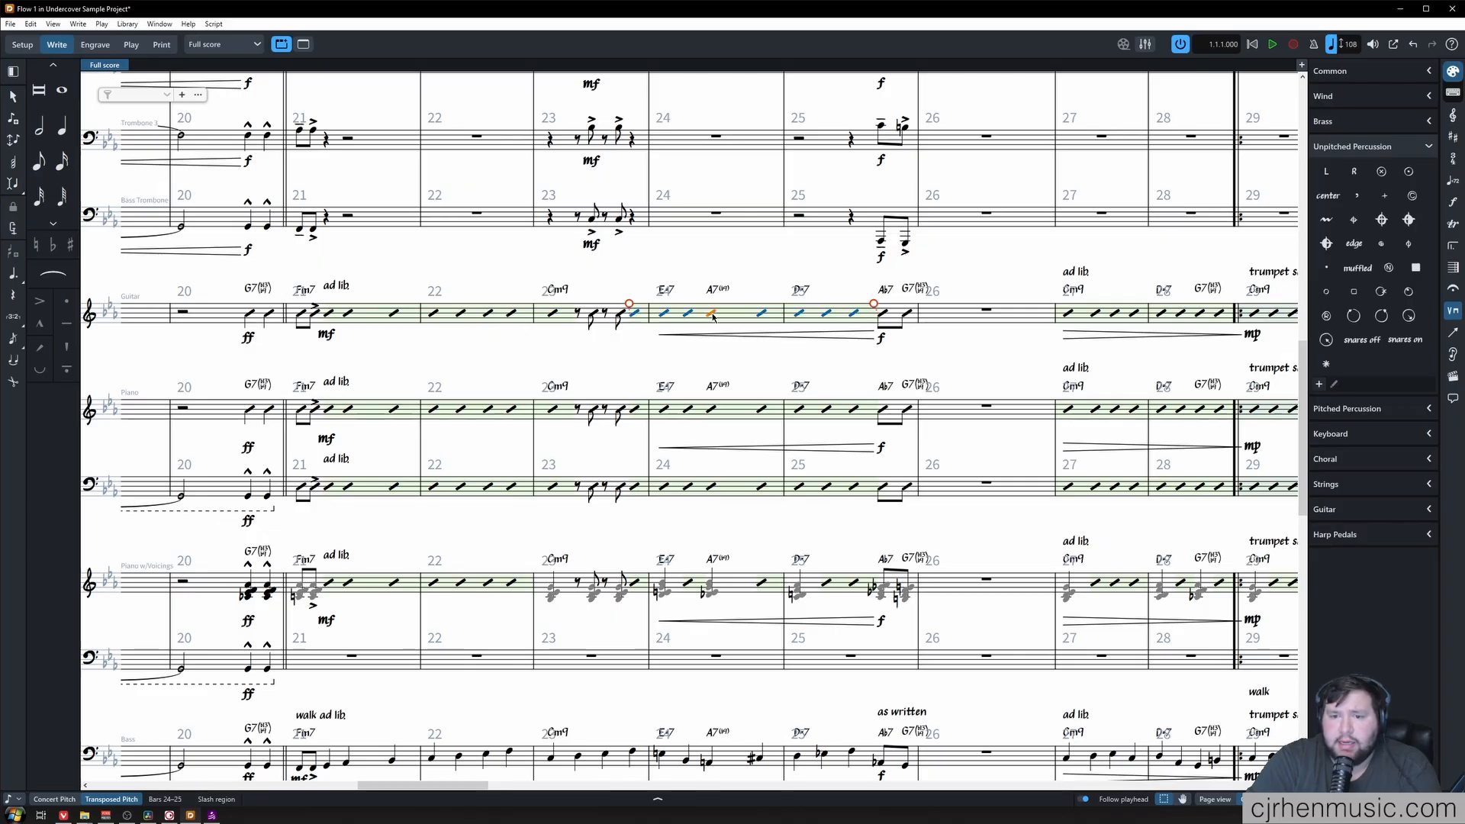
pyautogui.click(657, 799)
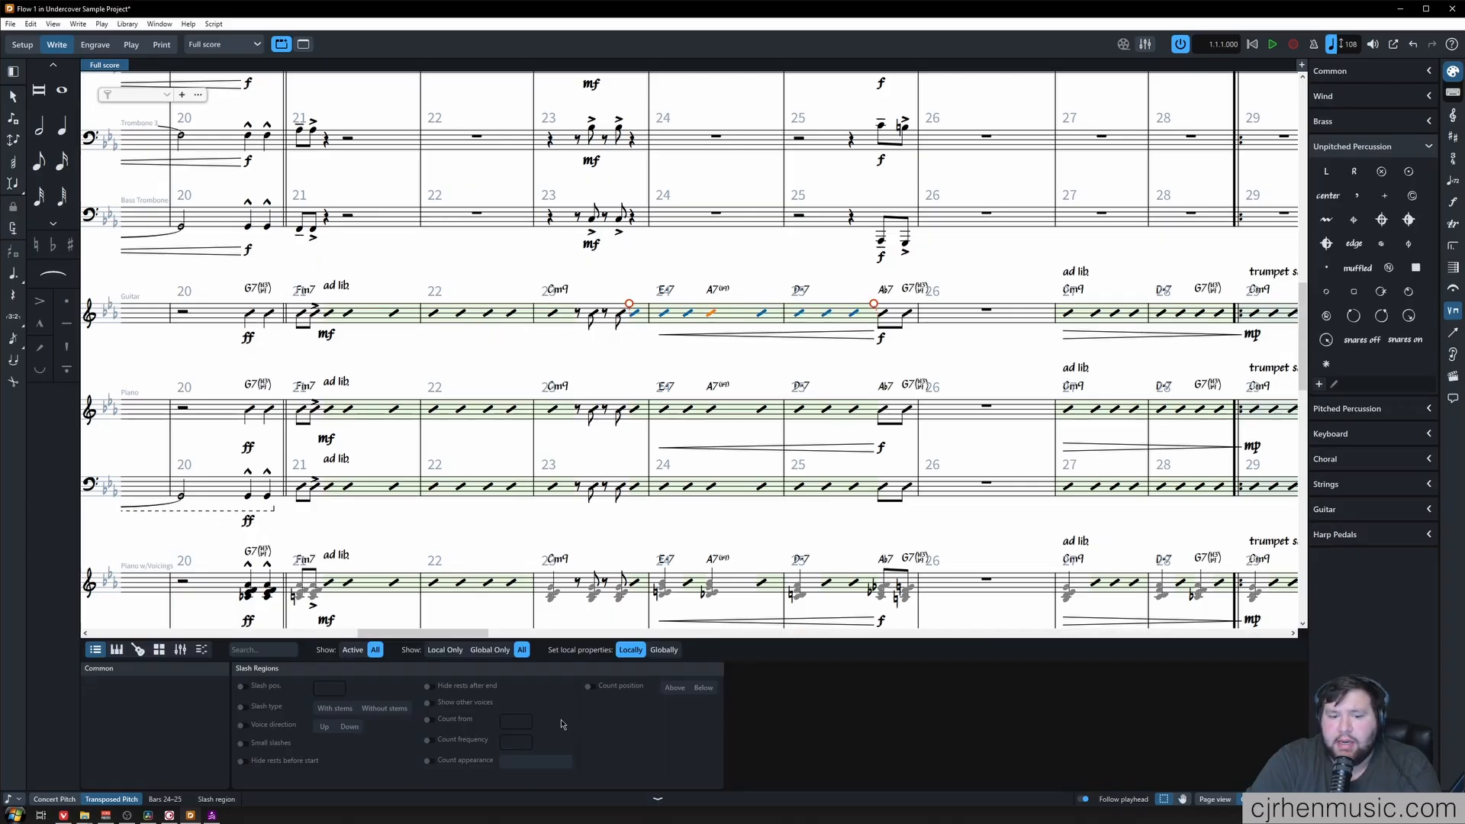
pyautogui.click(431, 720)
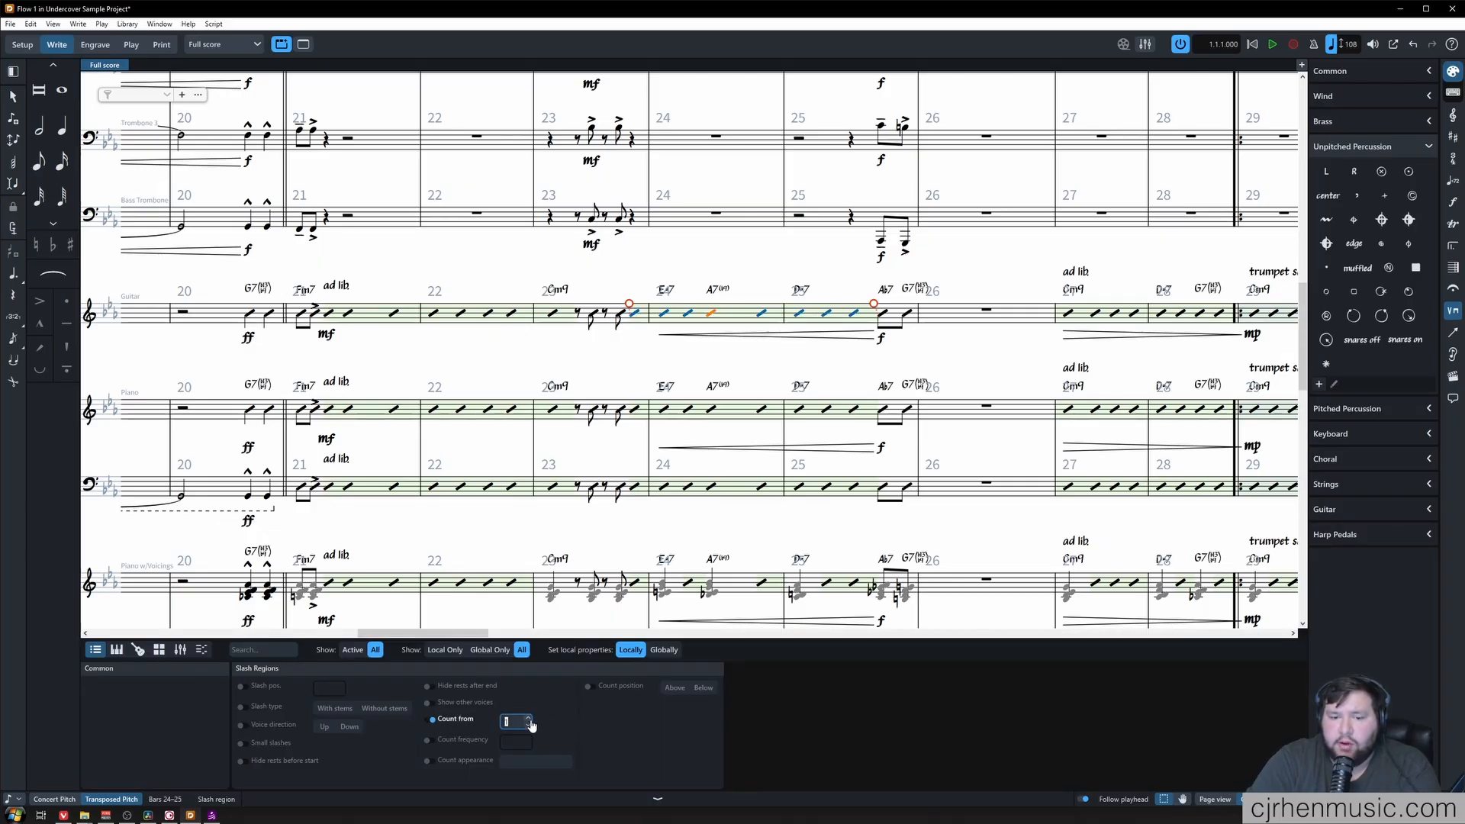
pyautogui.click(529, 721)
pyautogui.click(529, 721)
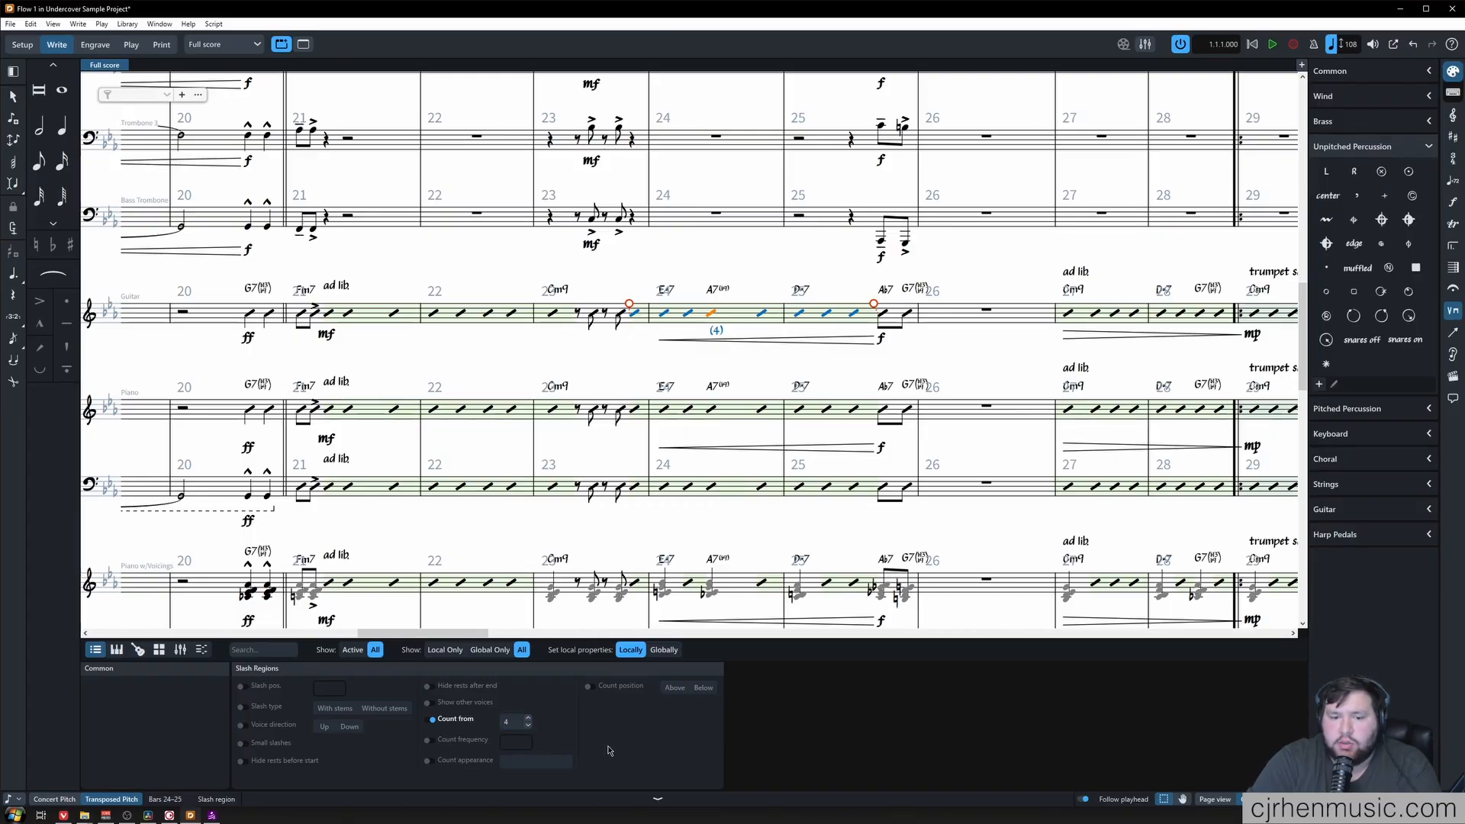
pyautogui.click(432, 739)
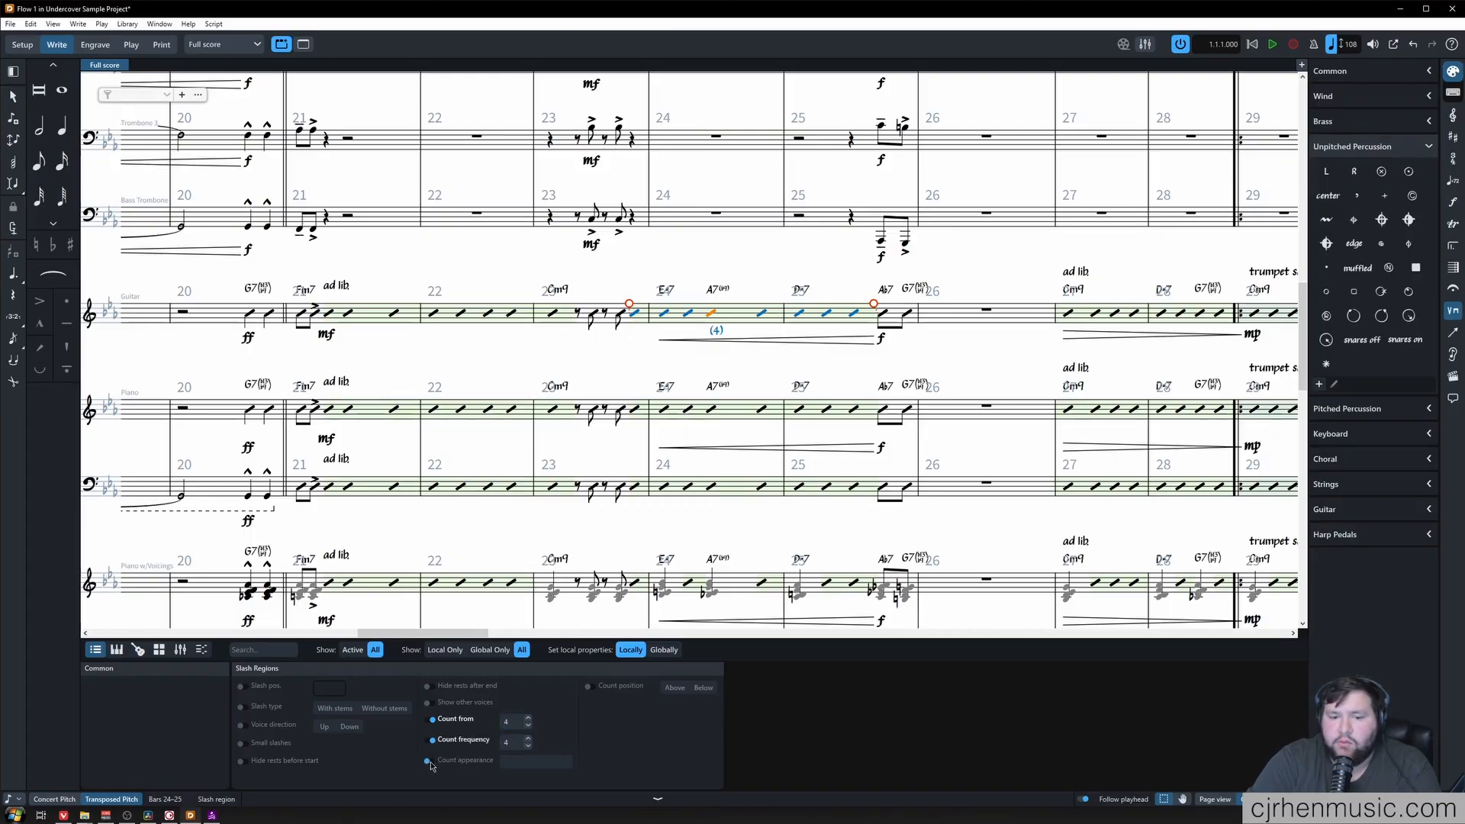
pyautogui.click(428, 760)
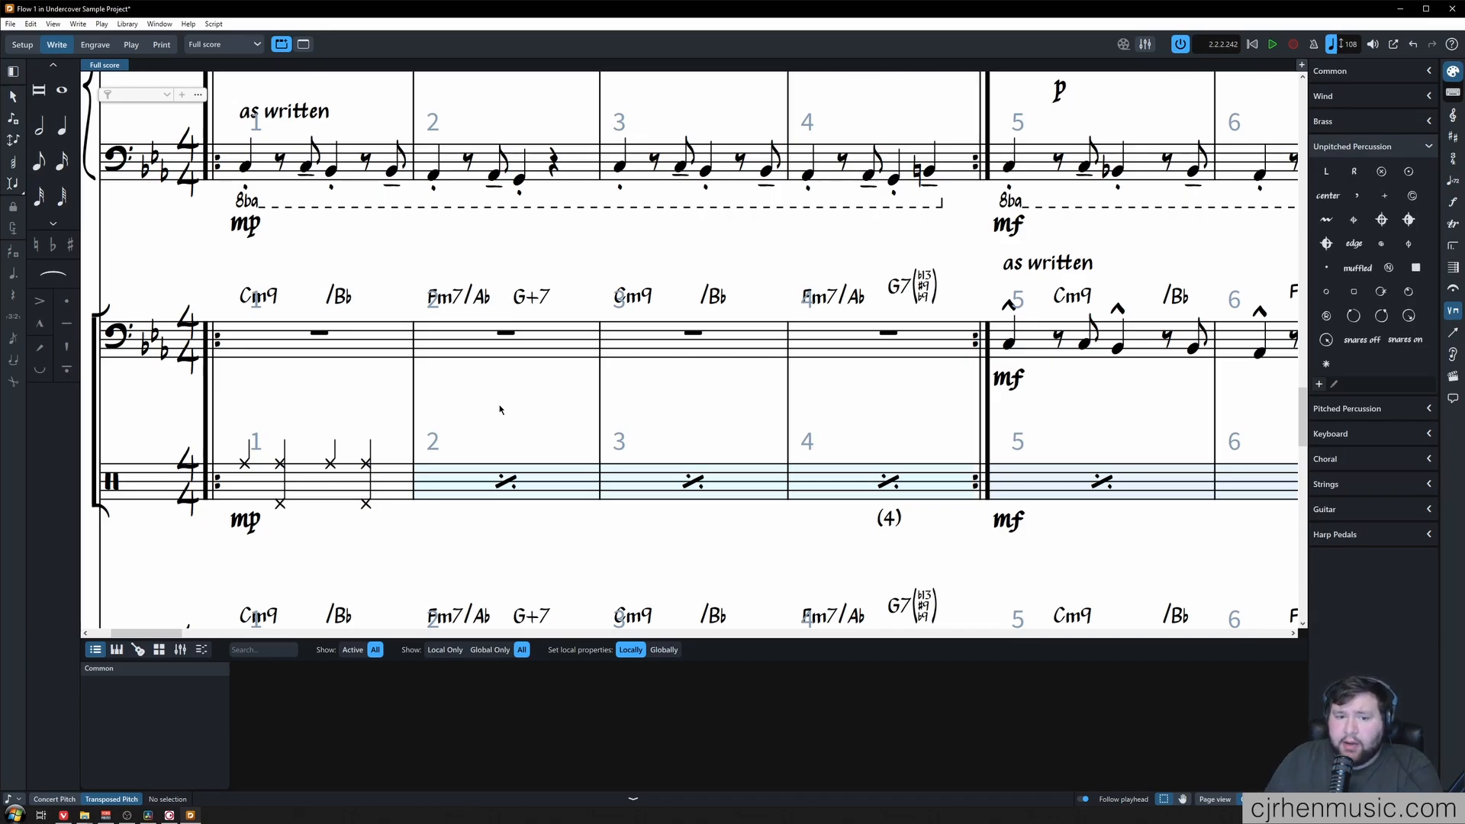
# Set playback suppression to On Passes for the drum notes in bar 1.
pyautogui.click(333, 489)
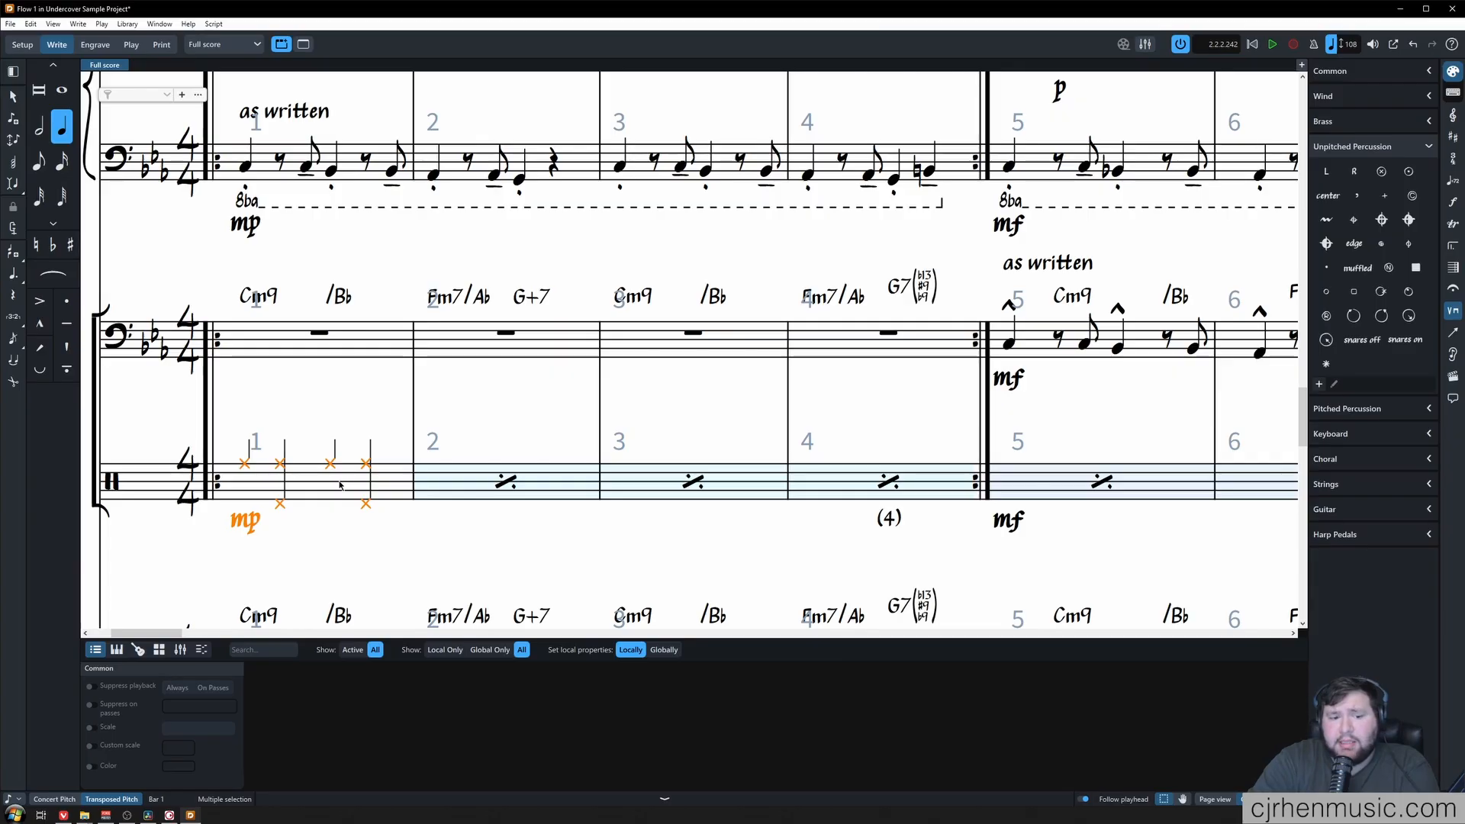
pyautogui.click(409, 801)
pyautogui.click(410, 801)
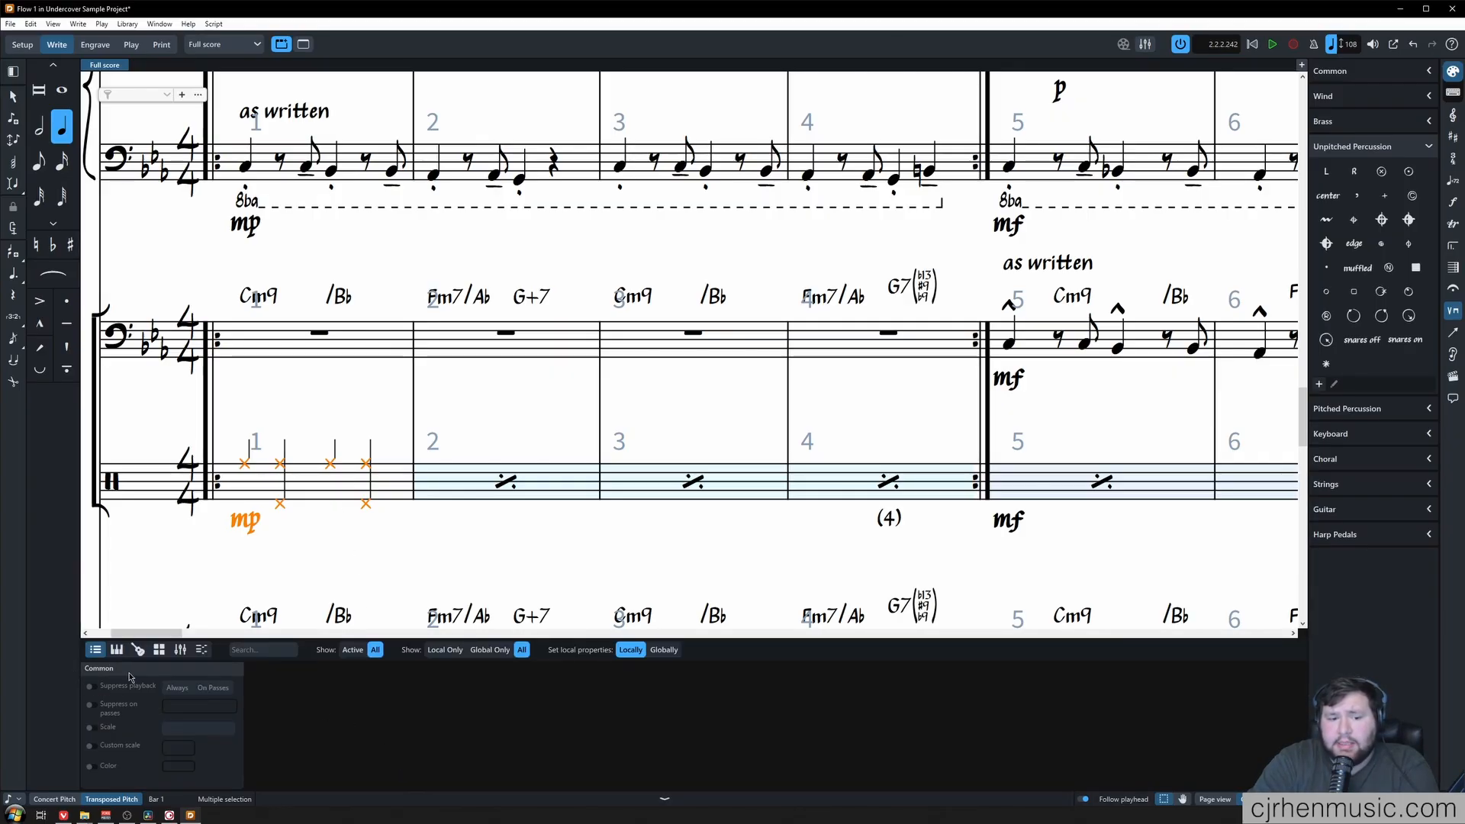
pyautogui.click(91, 688)
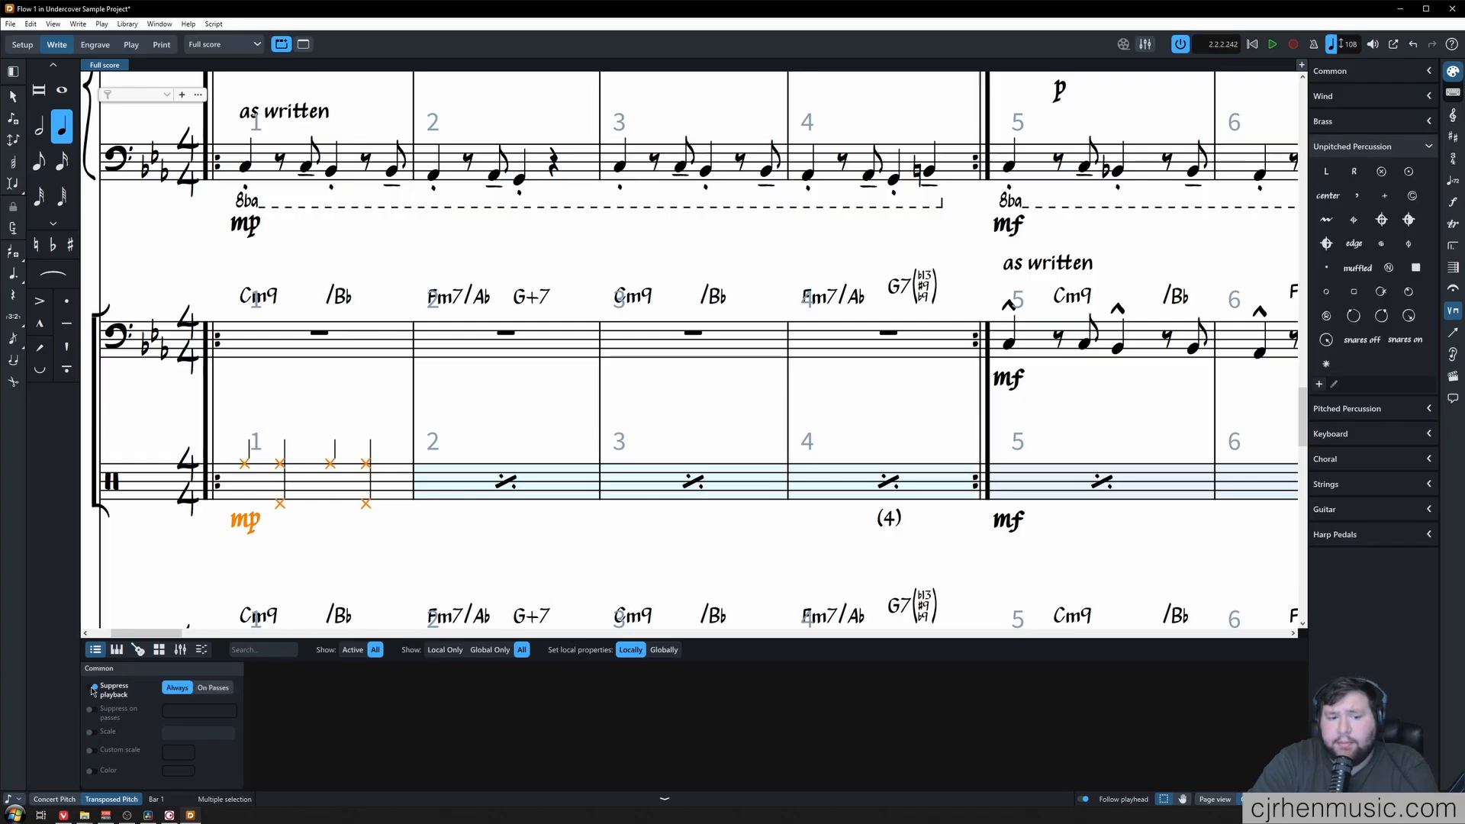
pyautogui.click(210, 688)
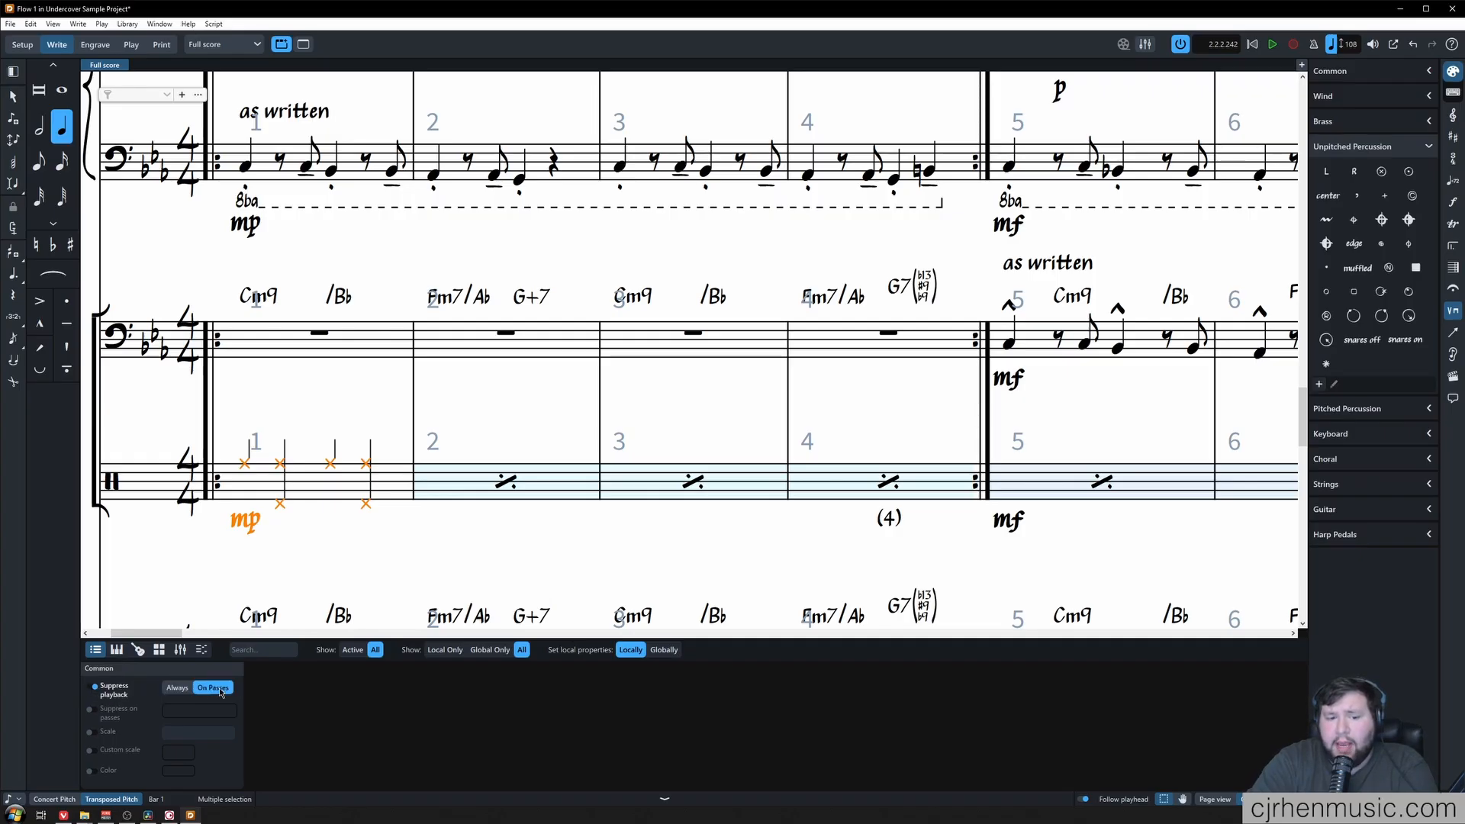
# Enable Suppress on passes for the drum notes in bar 1 and set it to pass 1.
pyautogui.click(90, 711)
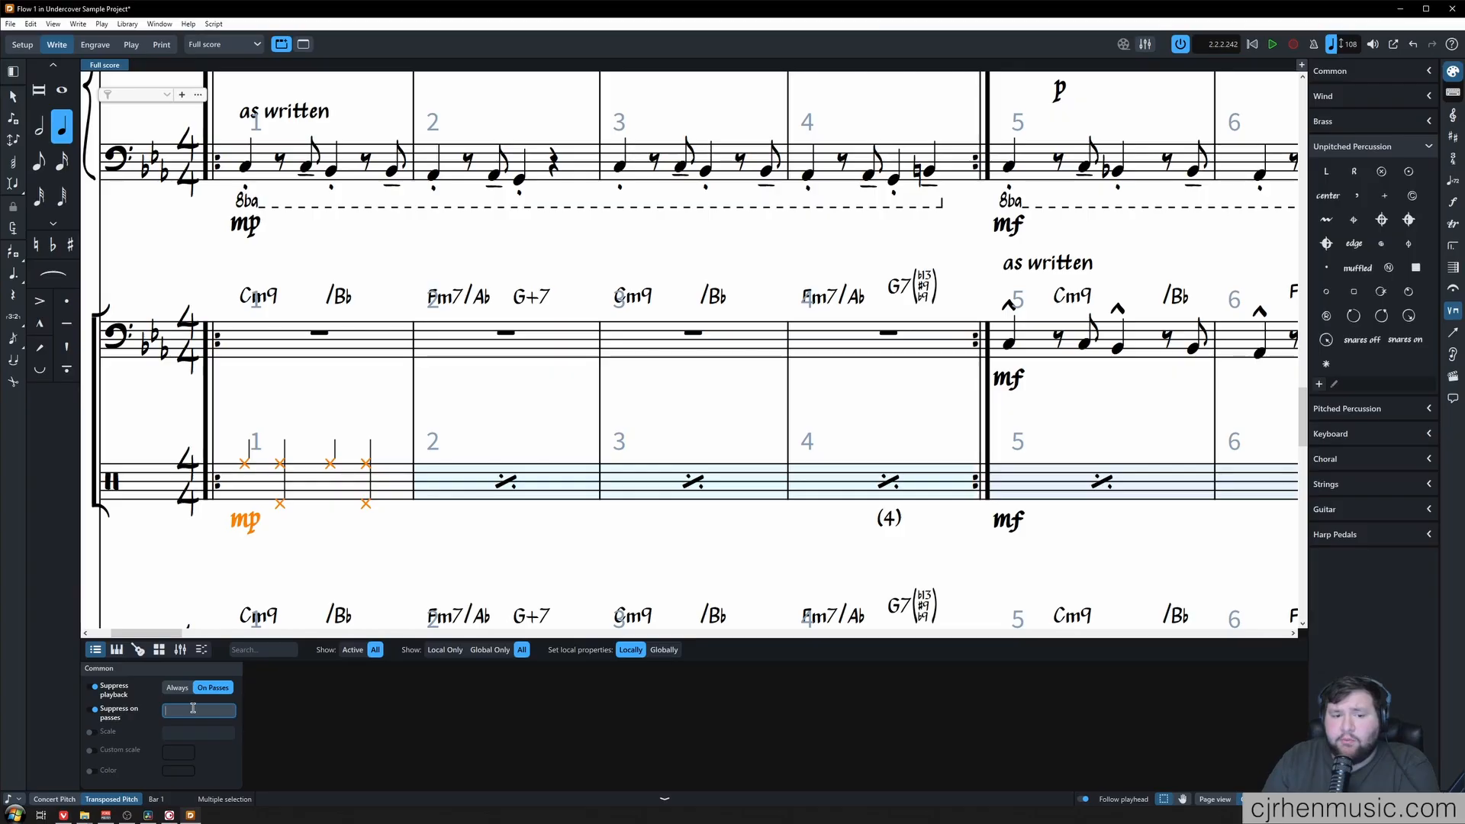
pyautogui.click(193, 708)
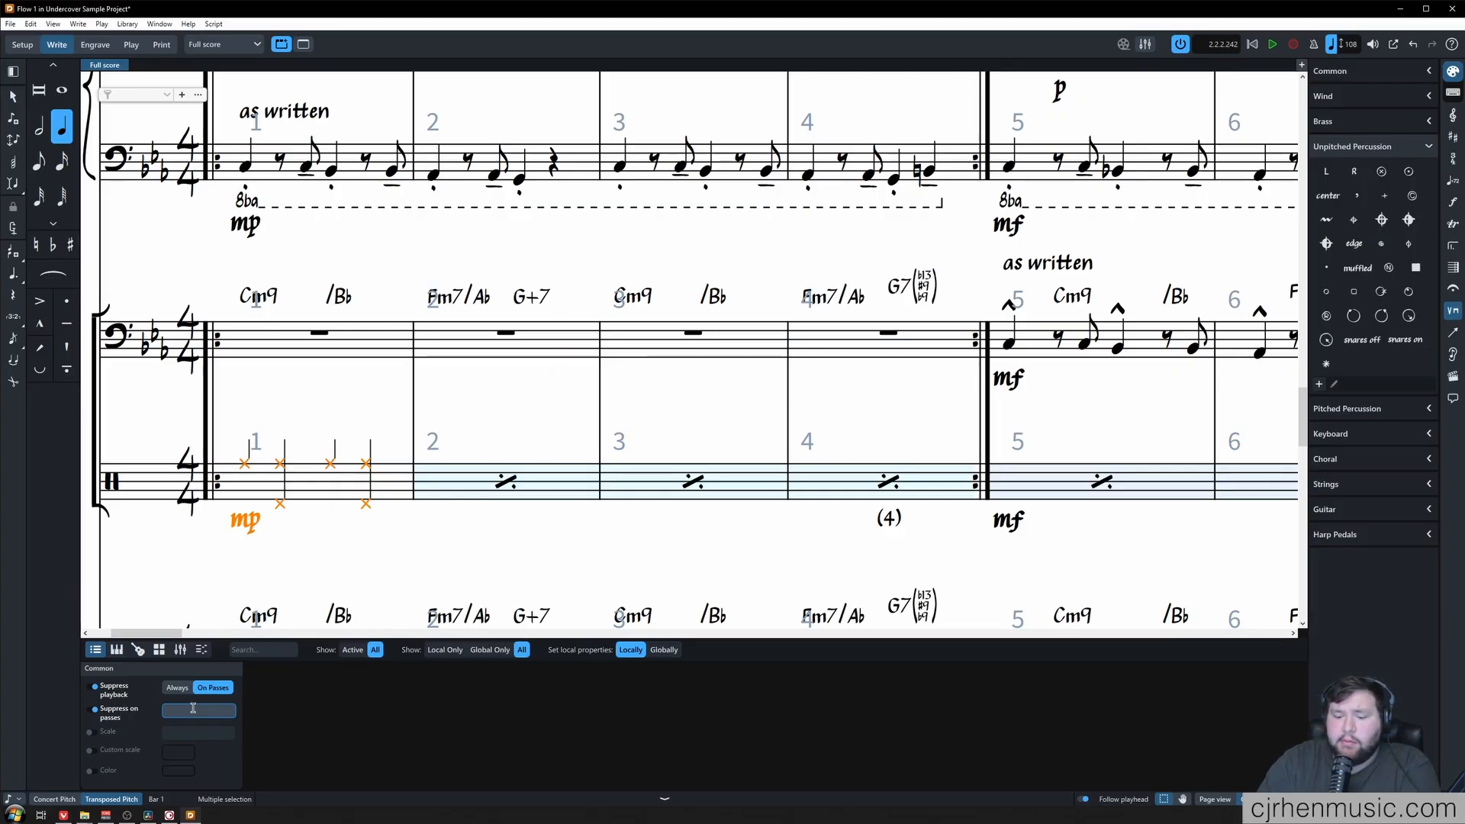
pyautogui.write('1,3')
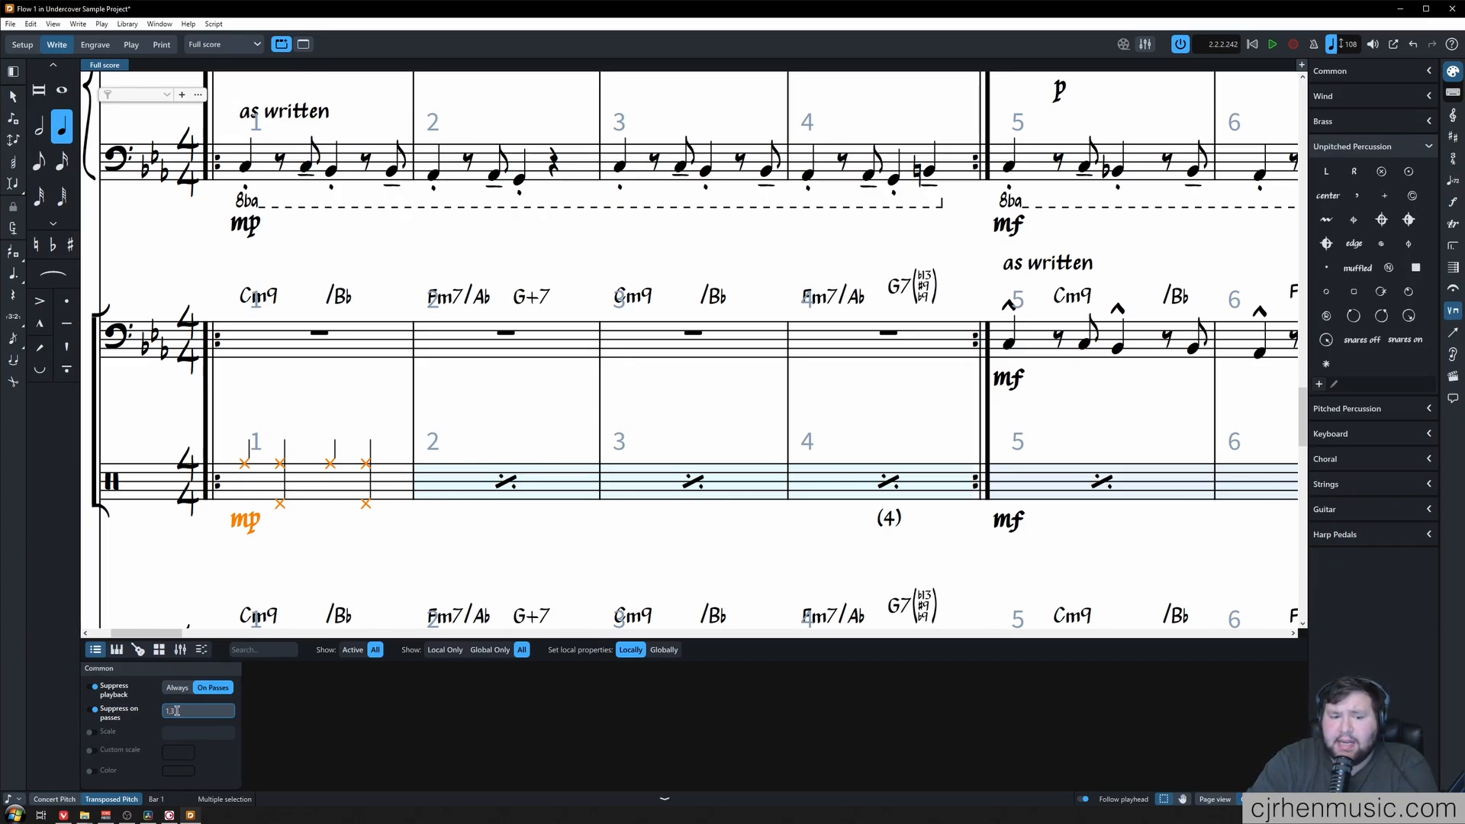
pyautogui.press('BackSpace')
pyautogui.press('BackSpace')
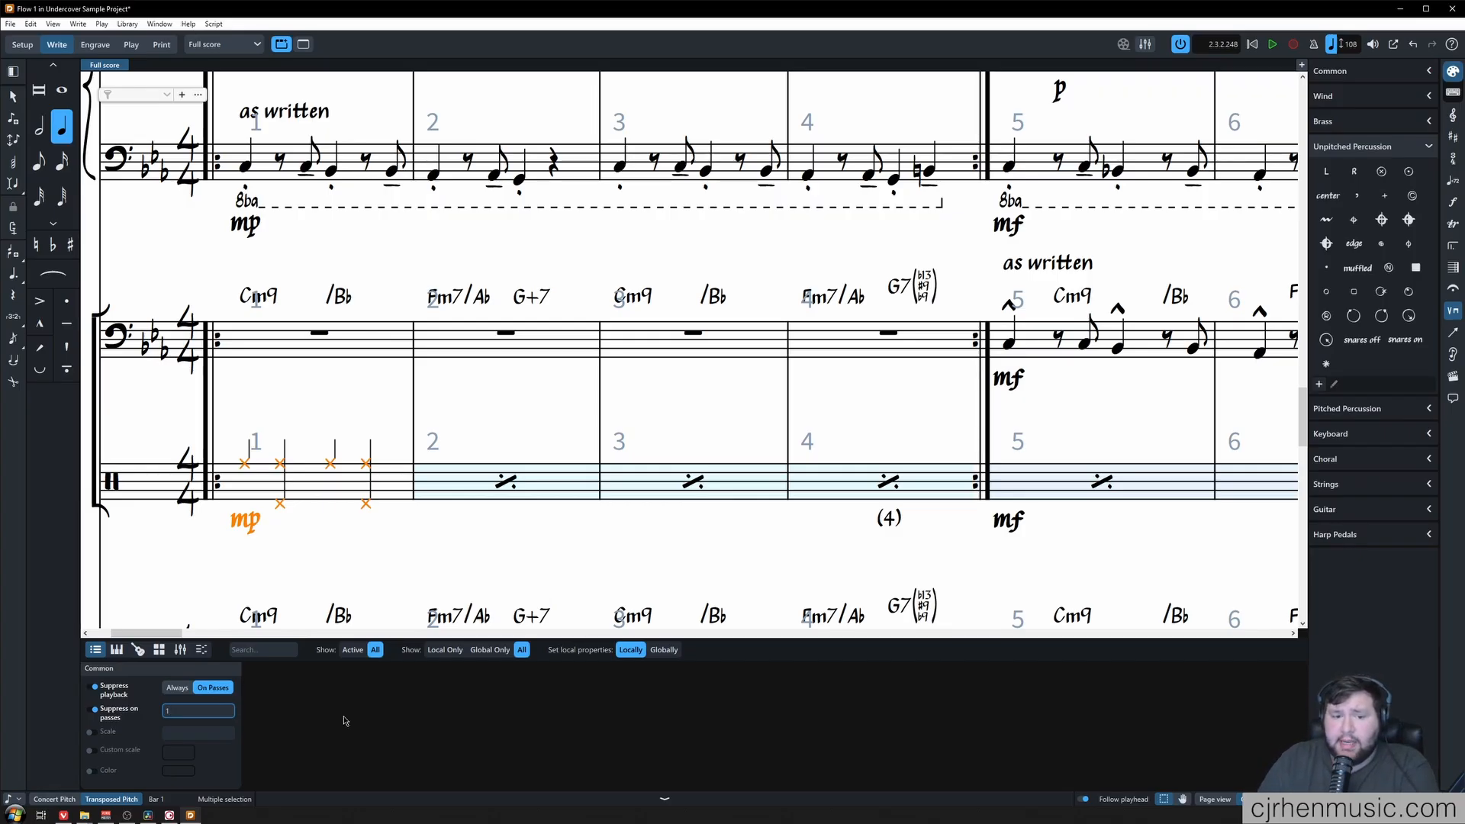
pyautogui.click(399, 563)
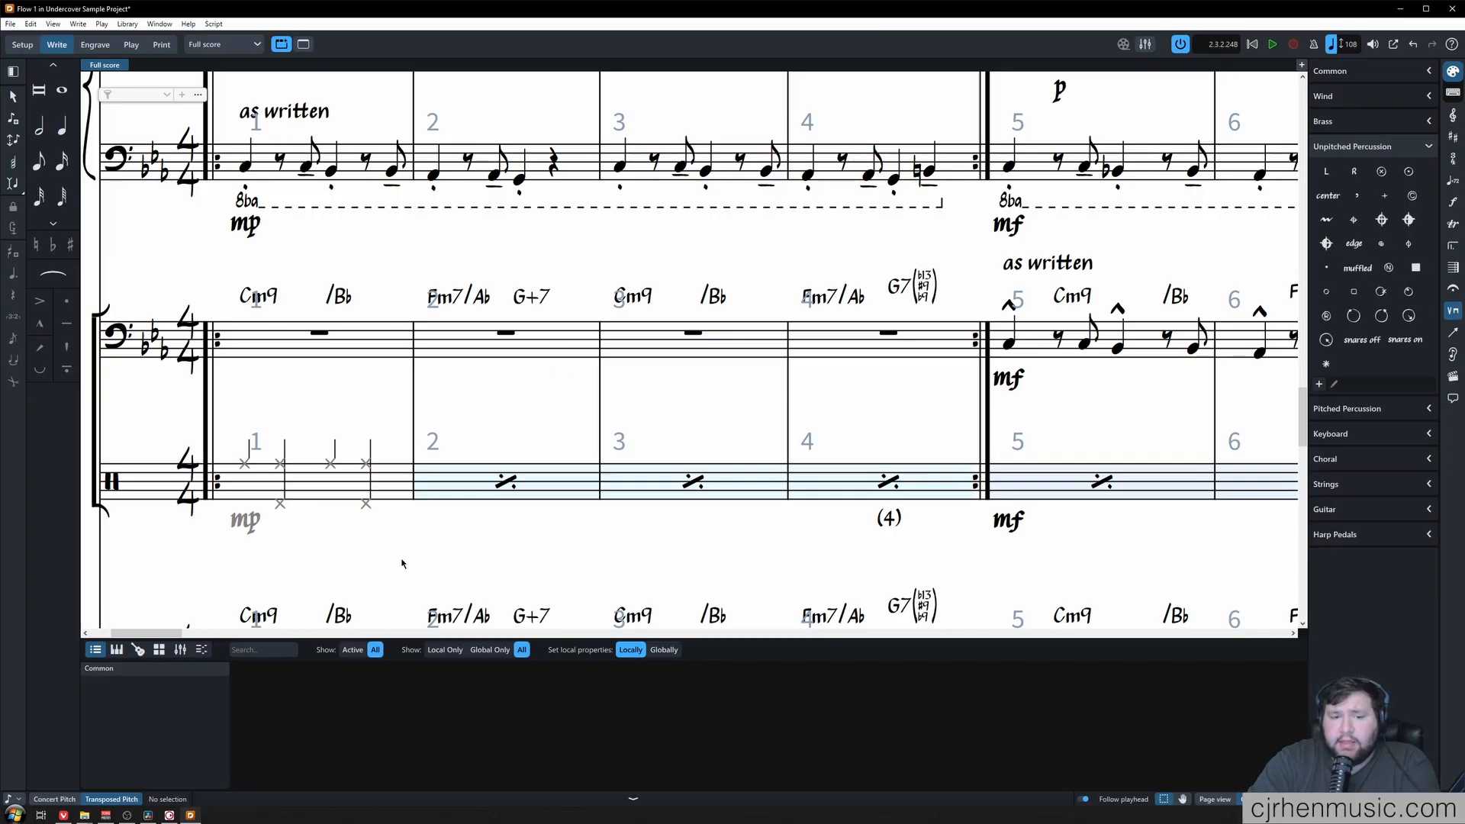